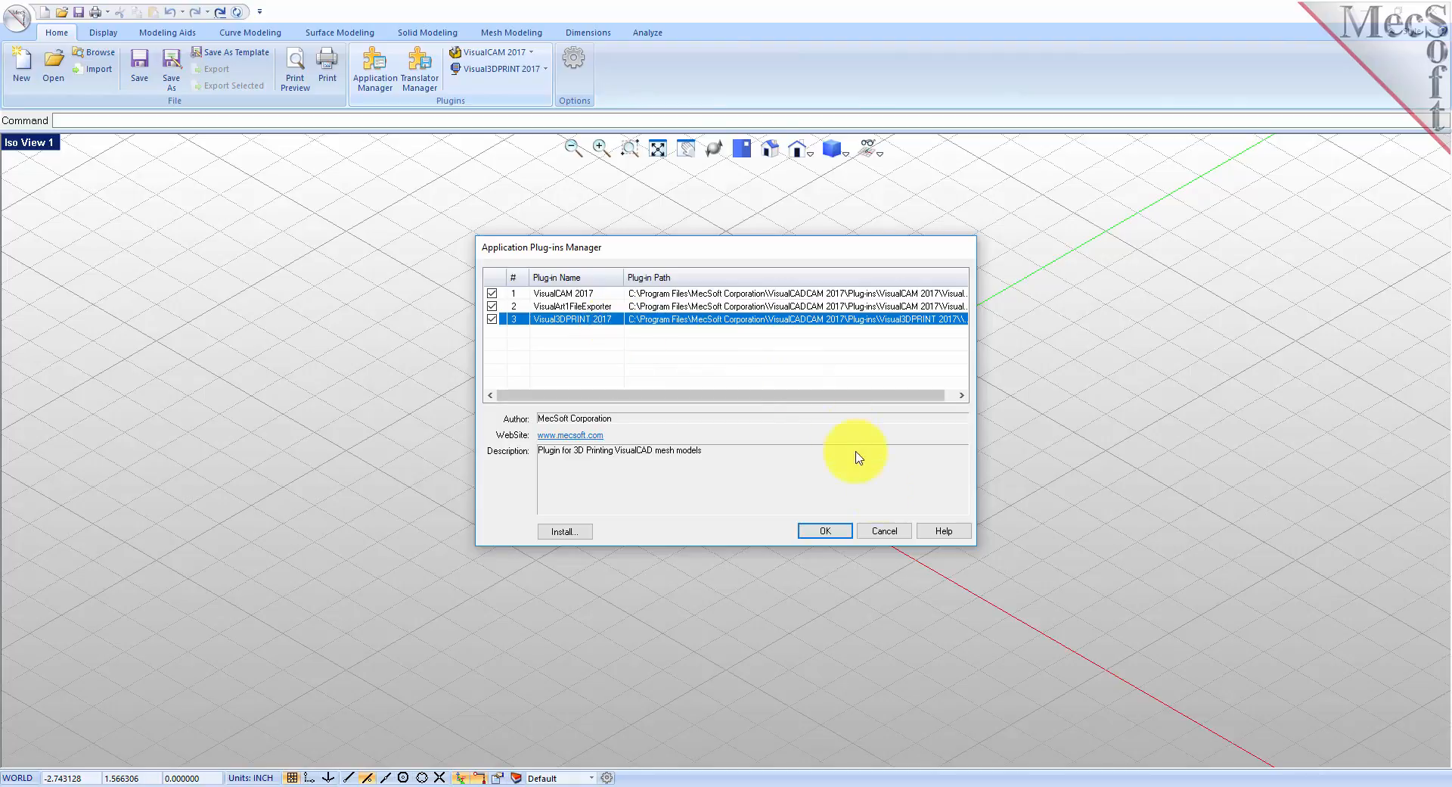
Step: Dismiss the application plug-ins manager and review the Visual3DPRINT 2017 welcome resources
left_click(888, 532)
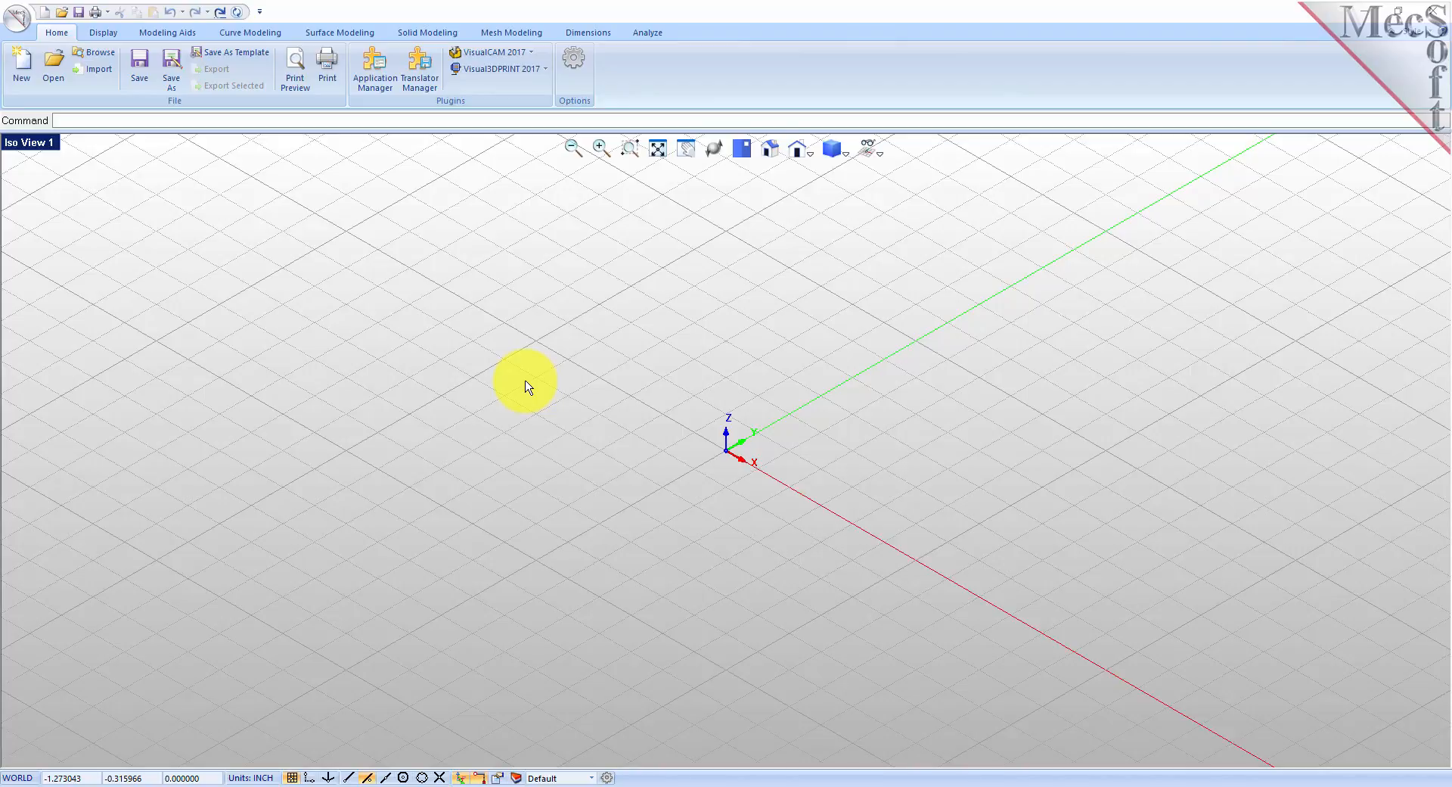
left_click(547, 73)
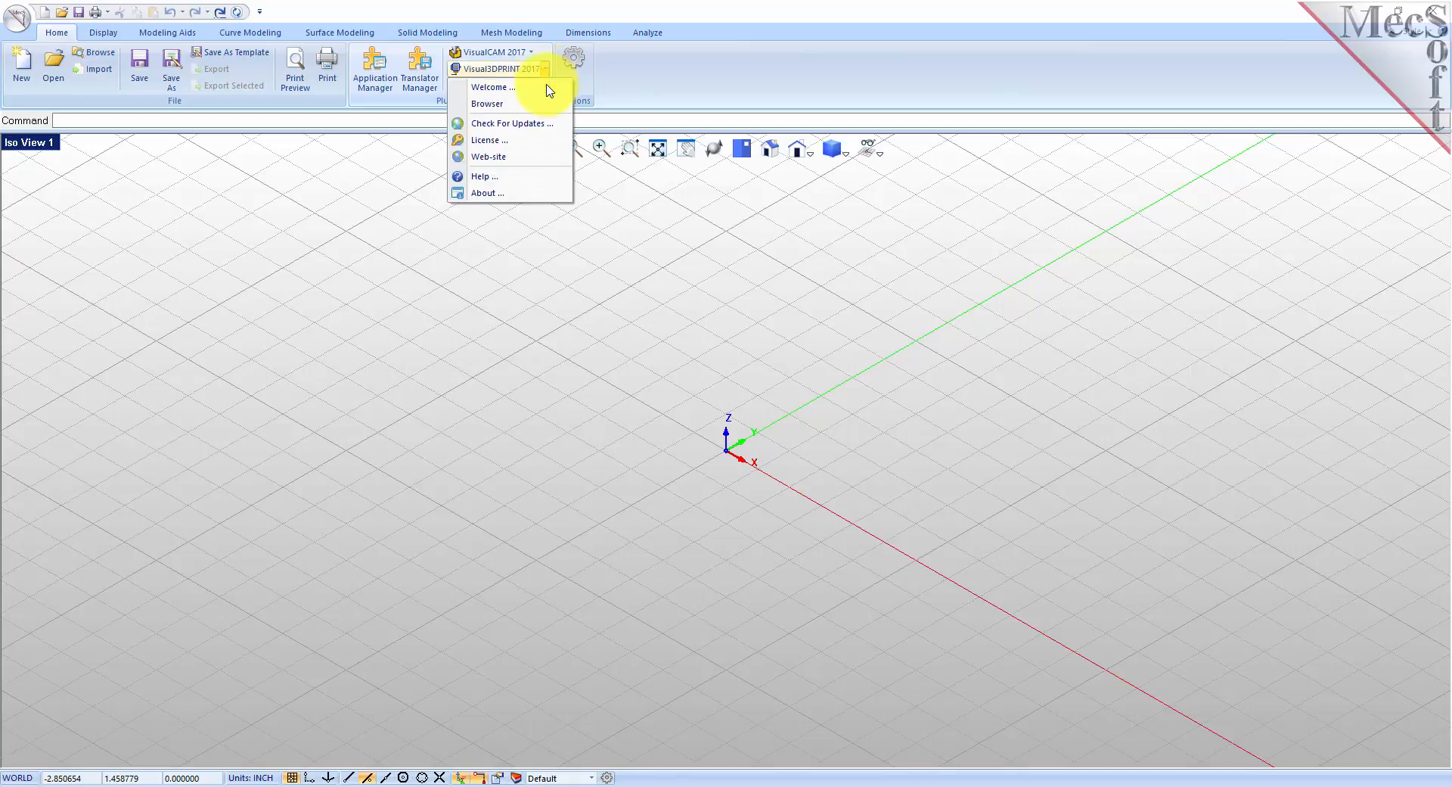
left_click(551, 88)
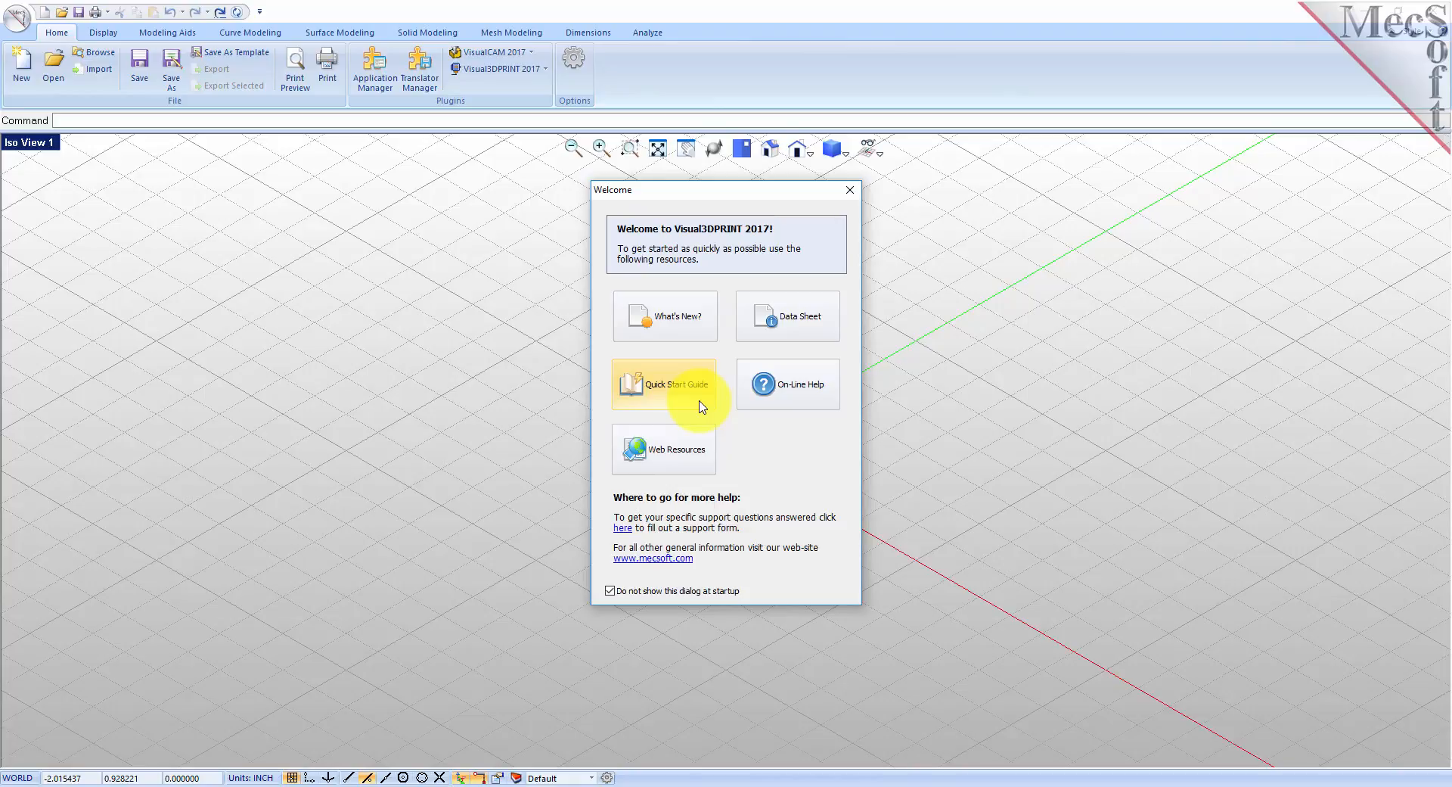
left_click(850, 190)
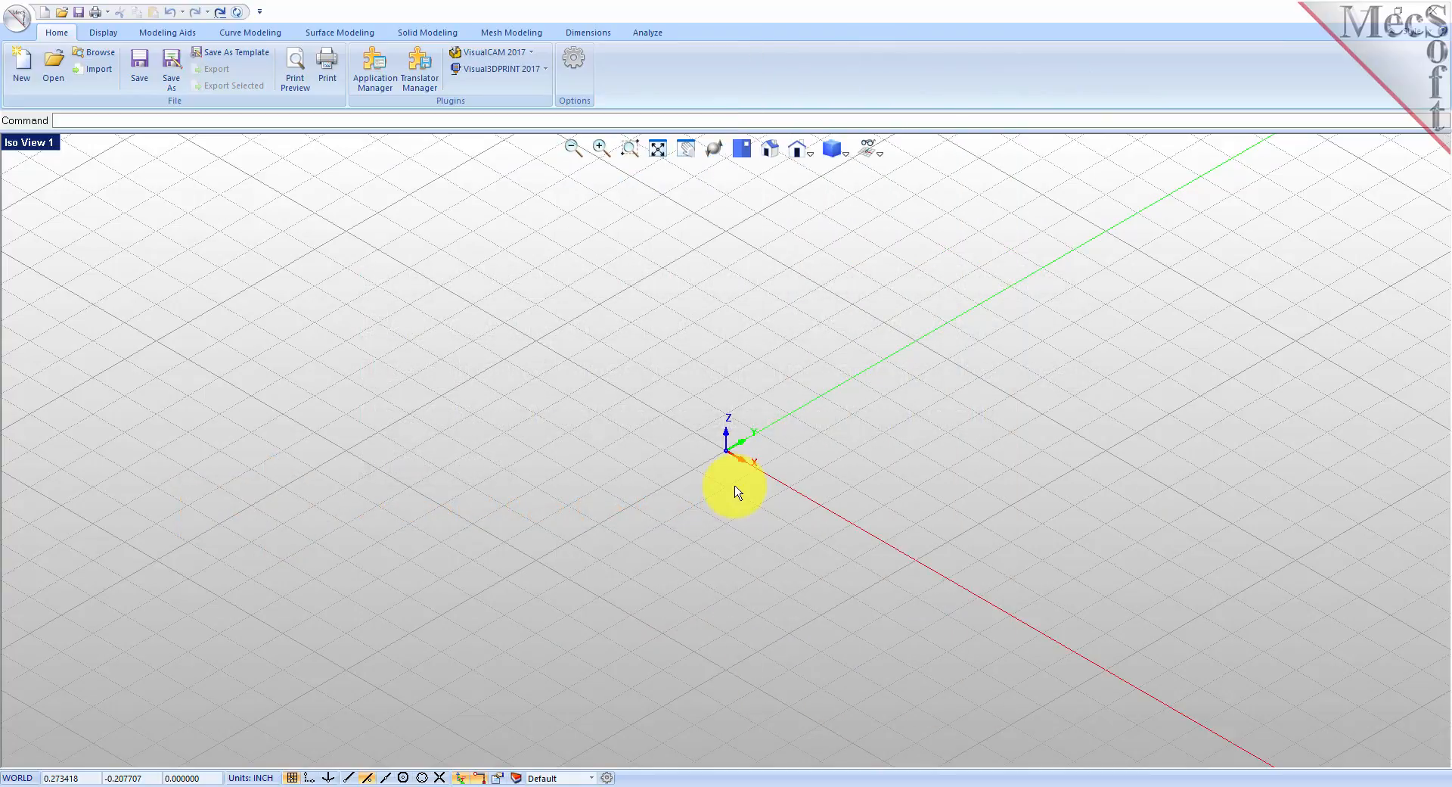
Step: Open the part file 3DMold.vcp from the Visual3DPRINT 2017 QuickStart folder
left_click(17, 21)
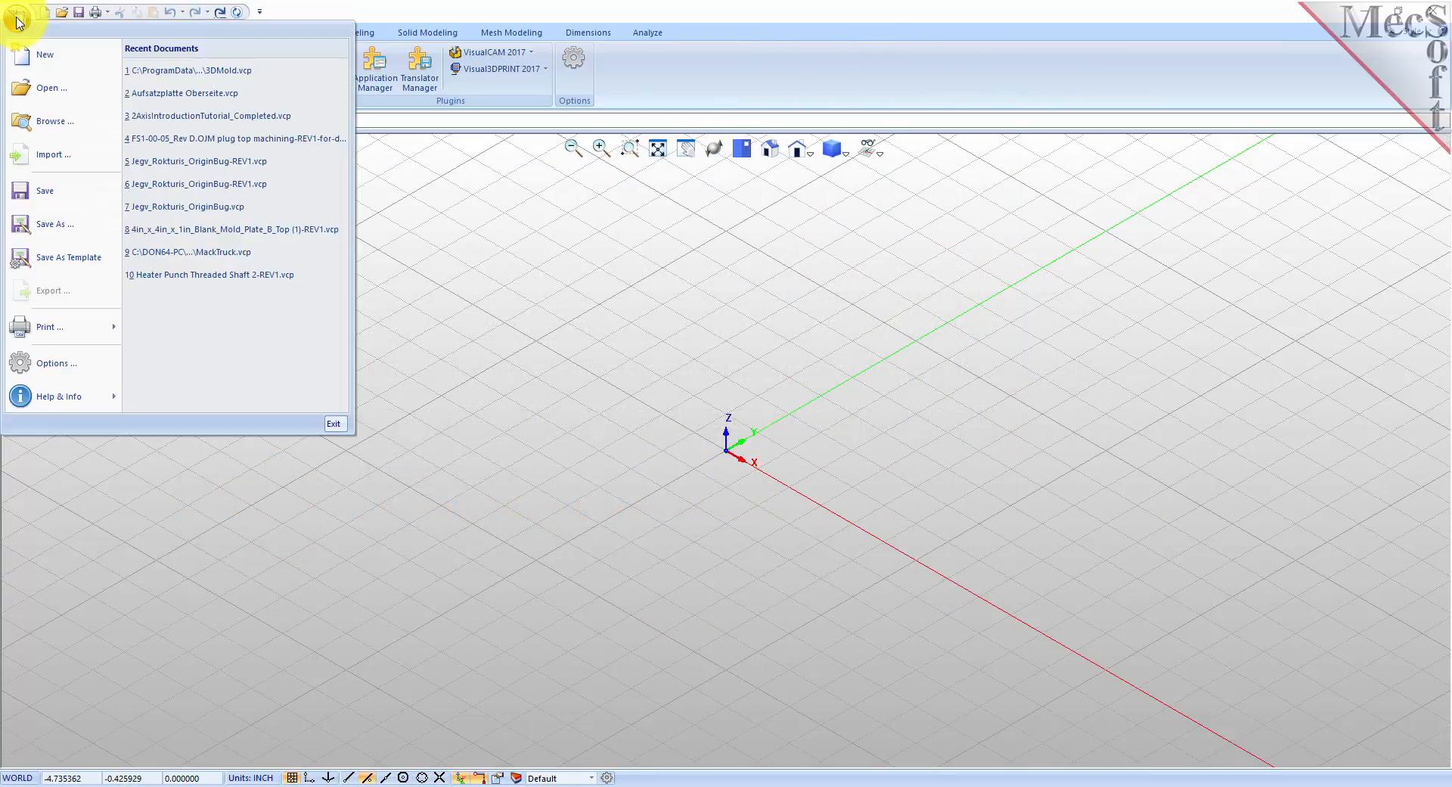
left_click(63, 99)
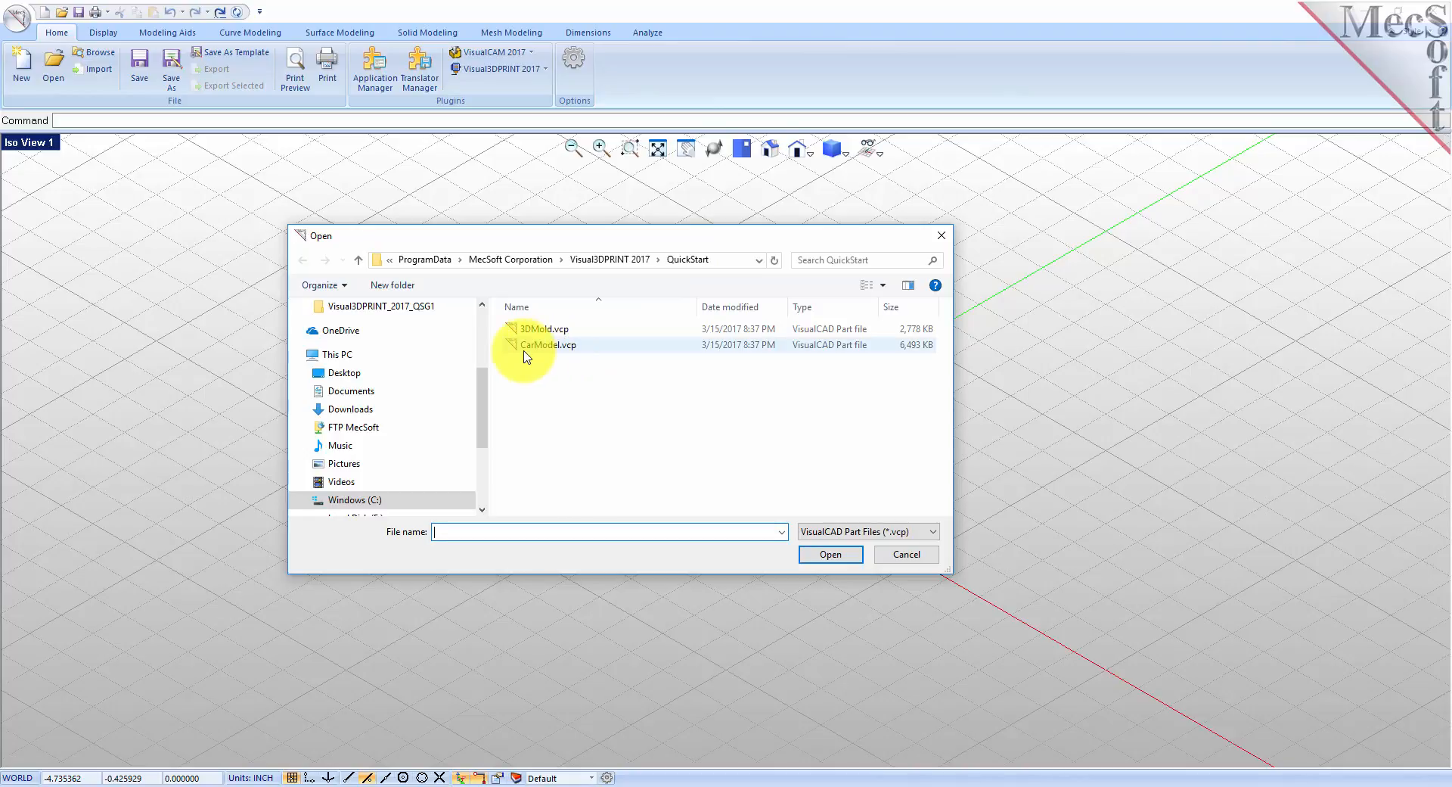
left_click(528, 331)
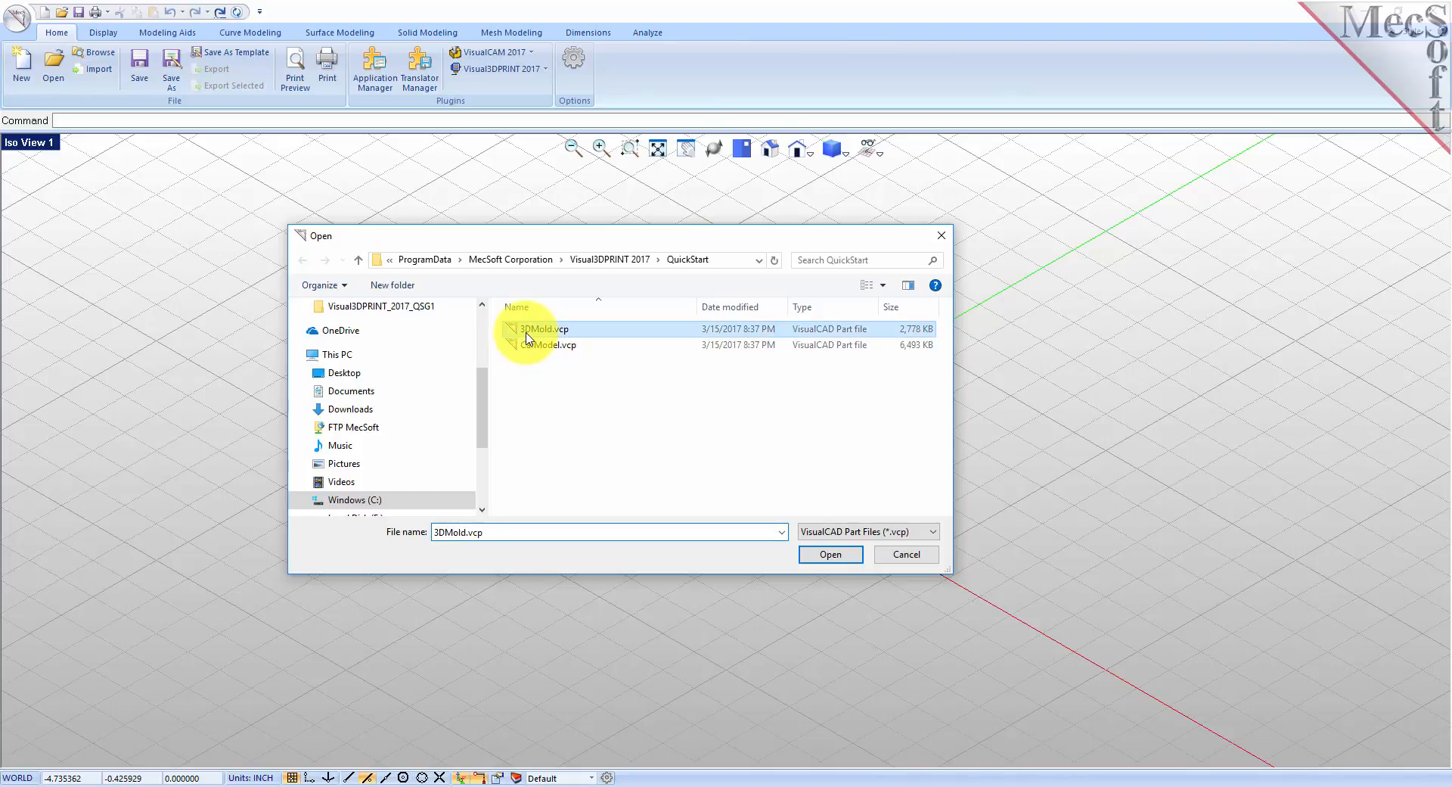
left_click(833, 556)
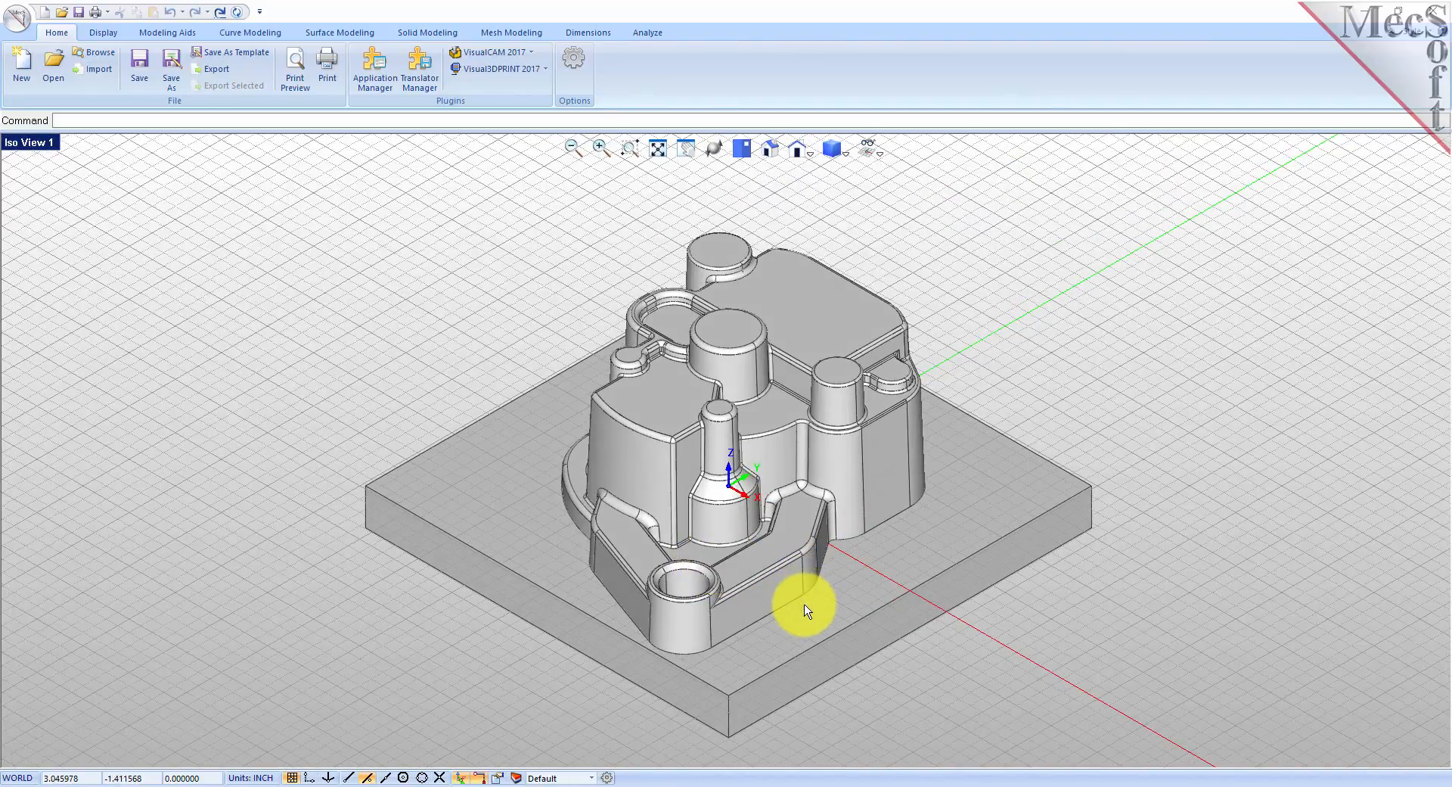
middle_click_drag(804, 578, 807, 605)
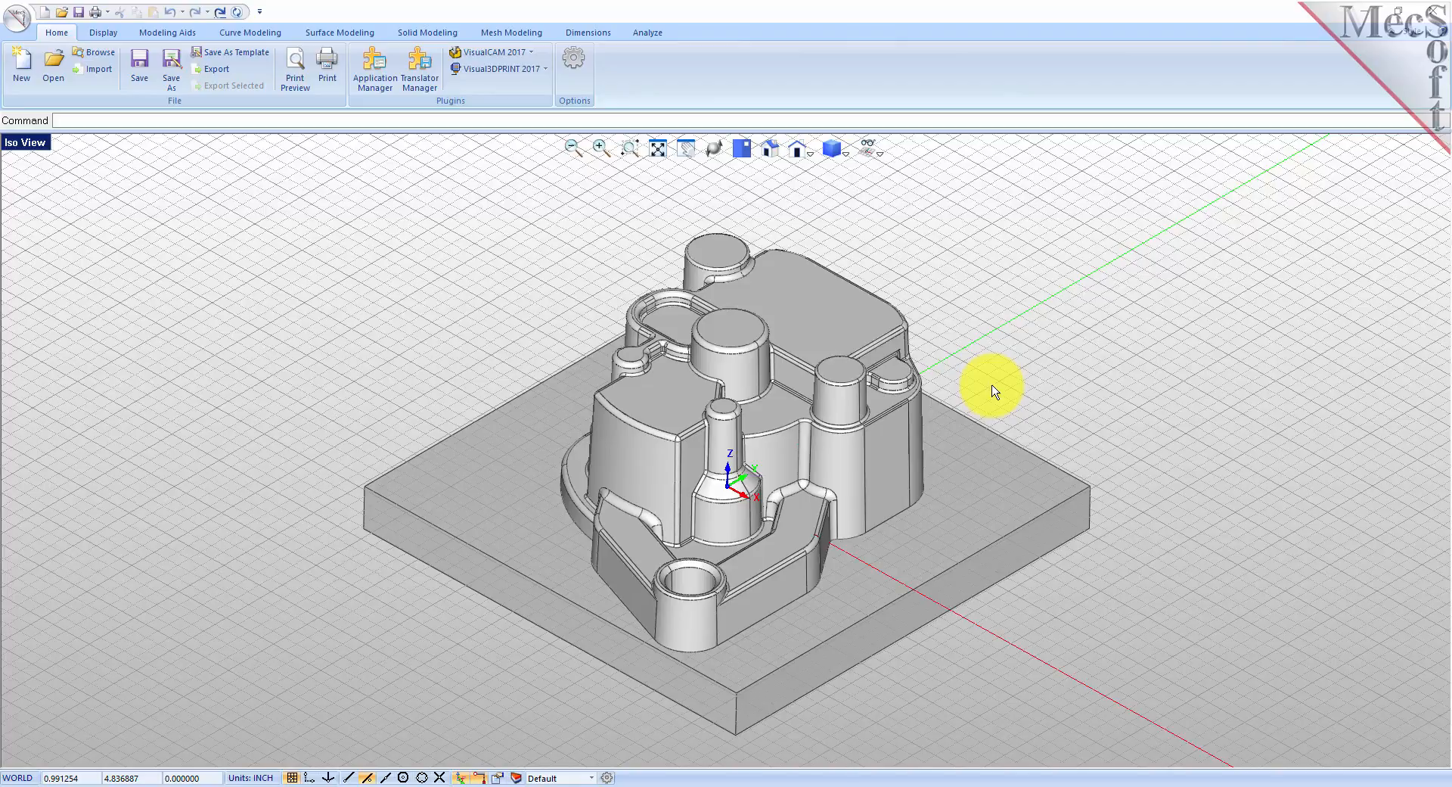
Step: Show the Visual3DPRINT browser and enlarge its mesh list
left_click(547, 72)
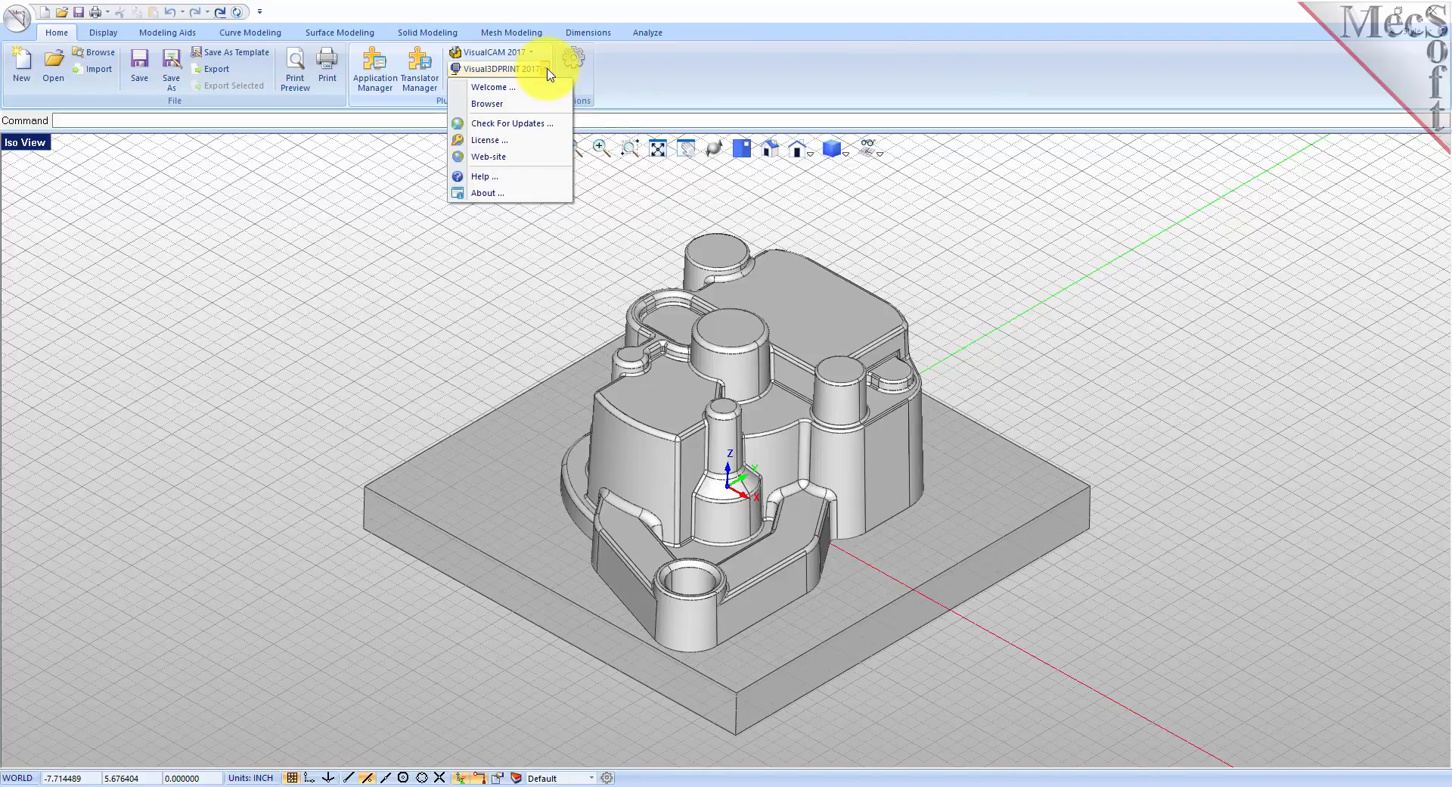
left_click(538, 106)
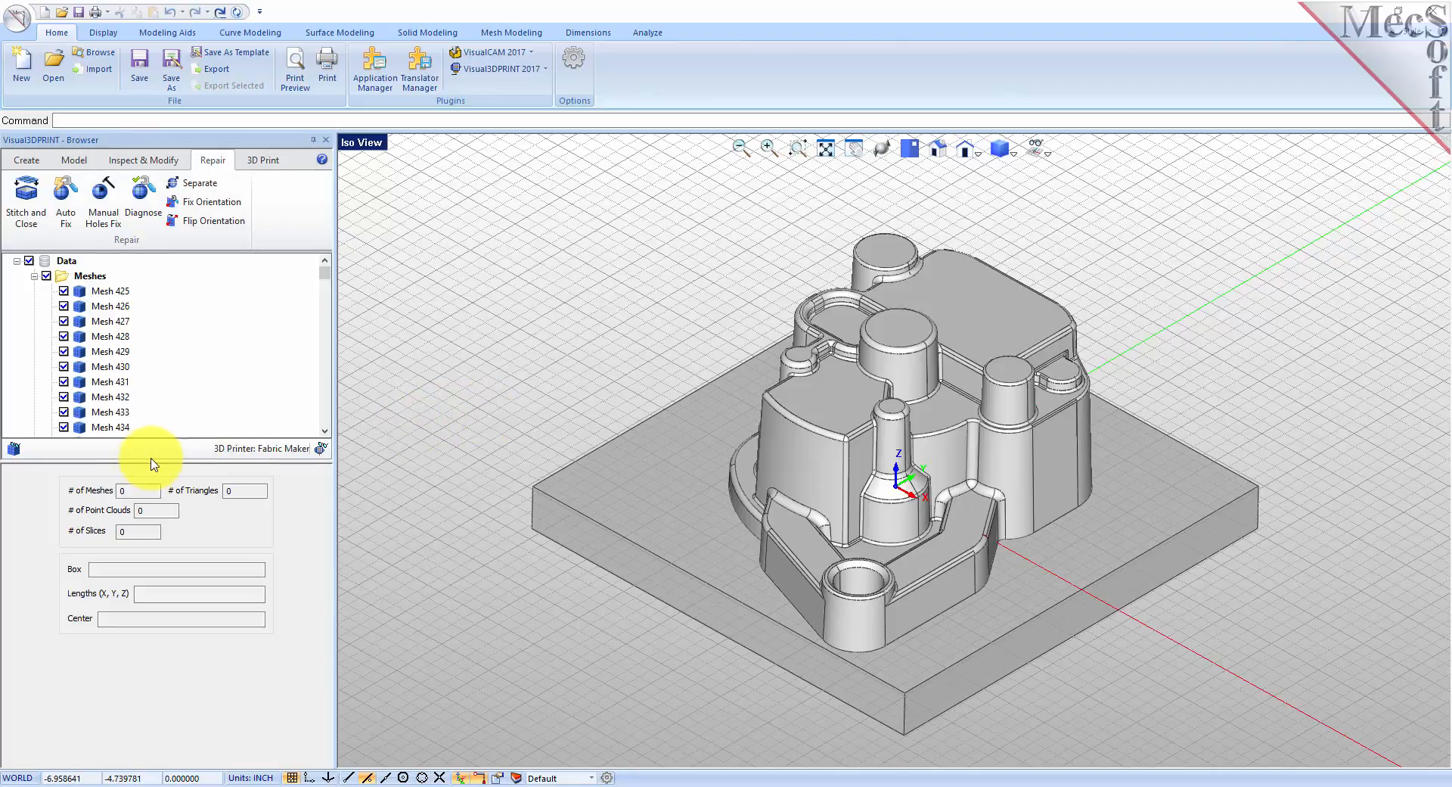
left_click_drag(153, 461, 155, 534)
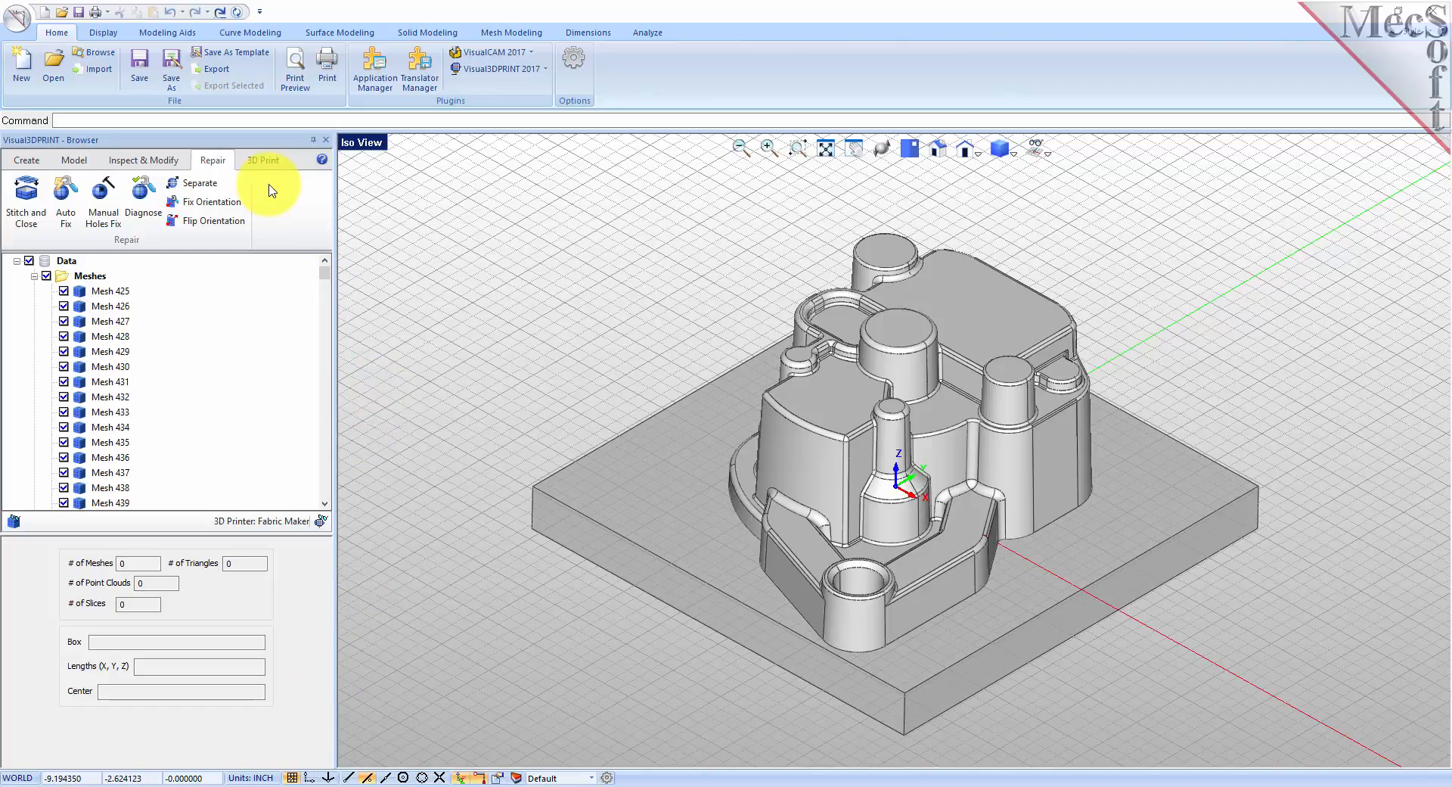
Step: Review the Visual3DPRINT tools for Create, Model, Inspect & Modify, Repair and 3D Print
left_click(29, 161)
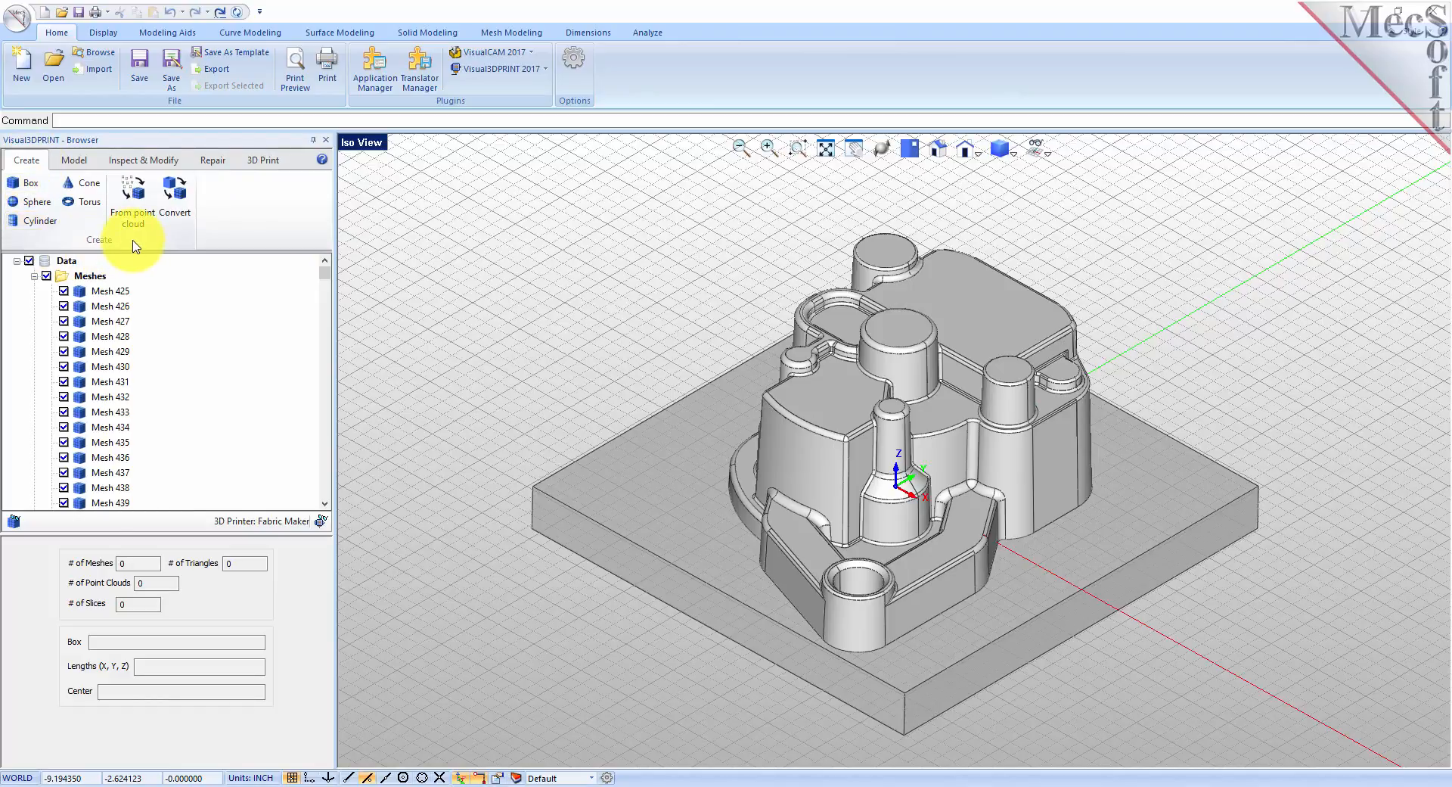
left_click(79, 161)
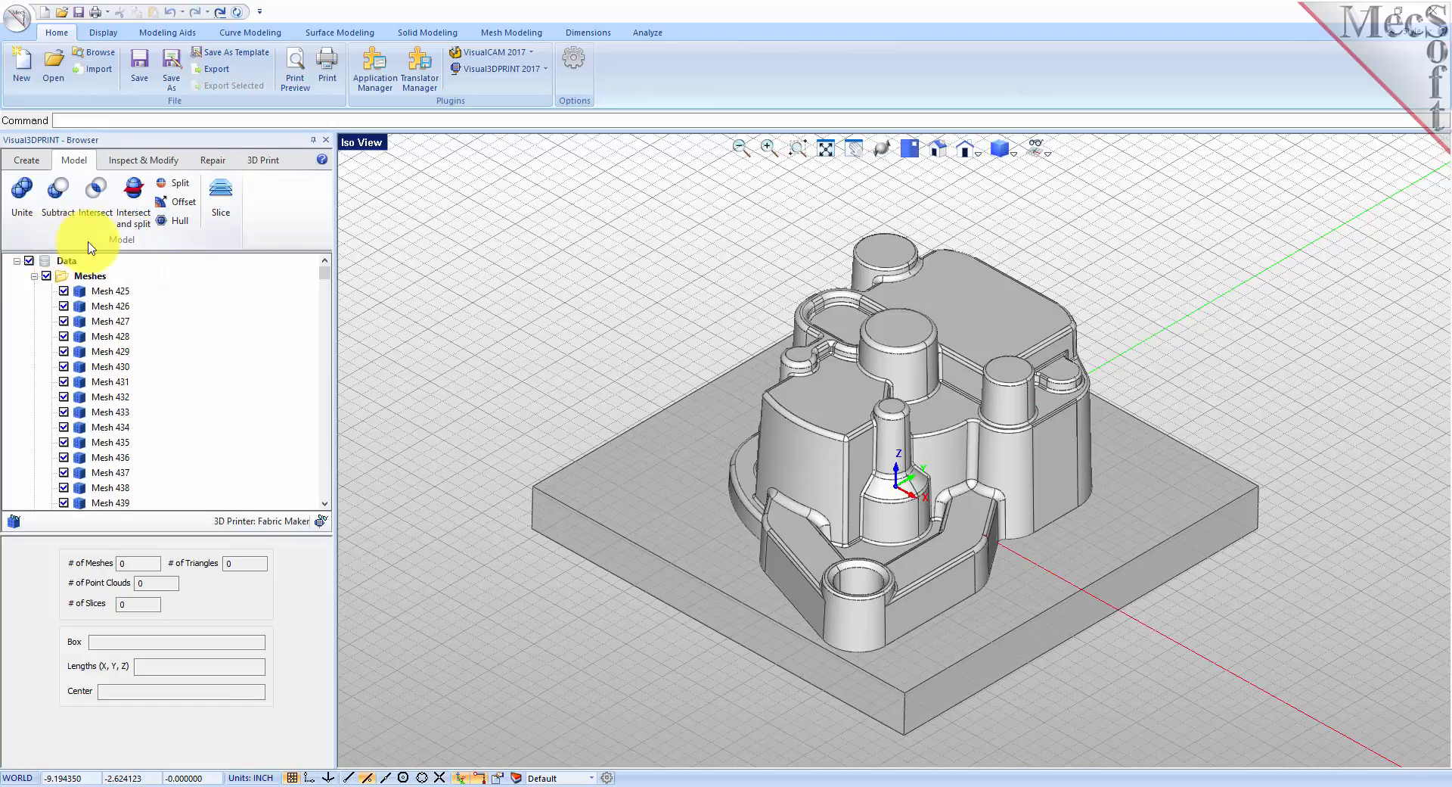
left_click(163, 160)
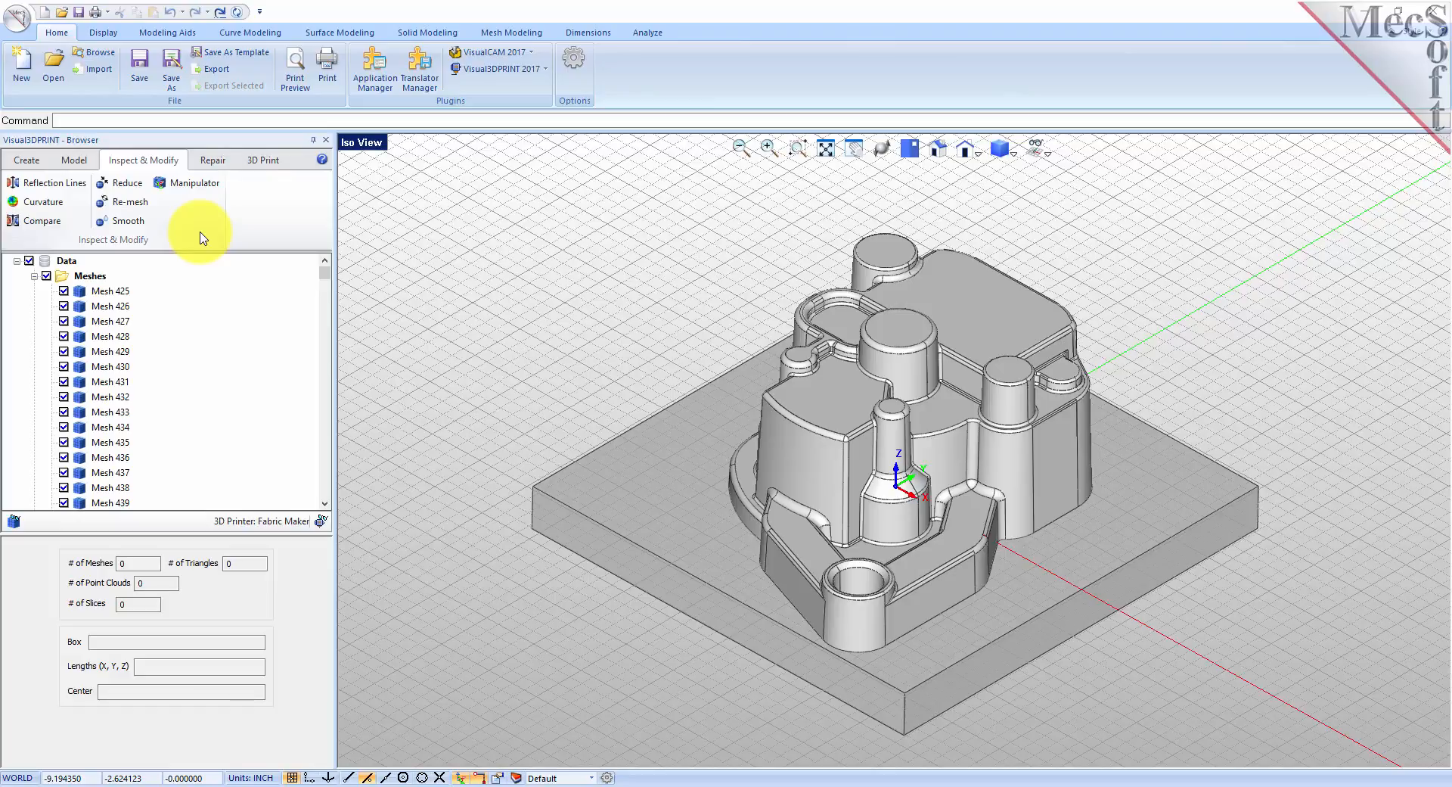
left_click(210, 160)
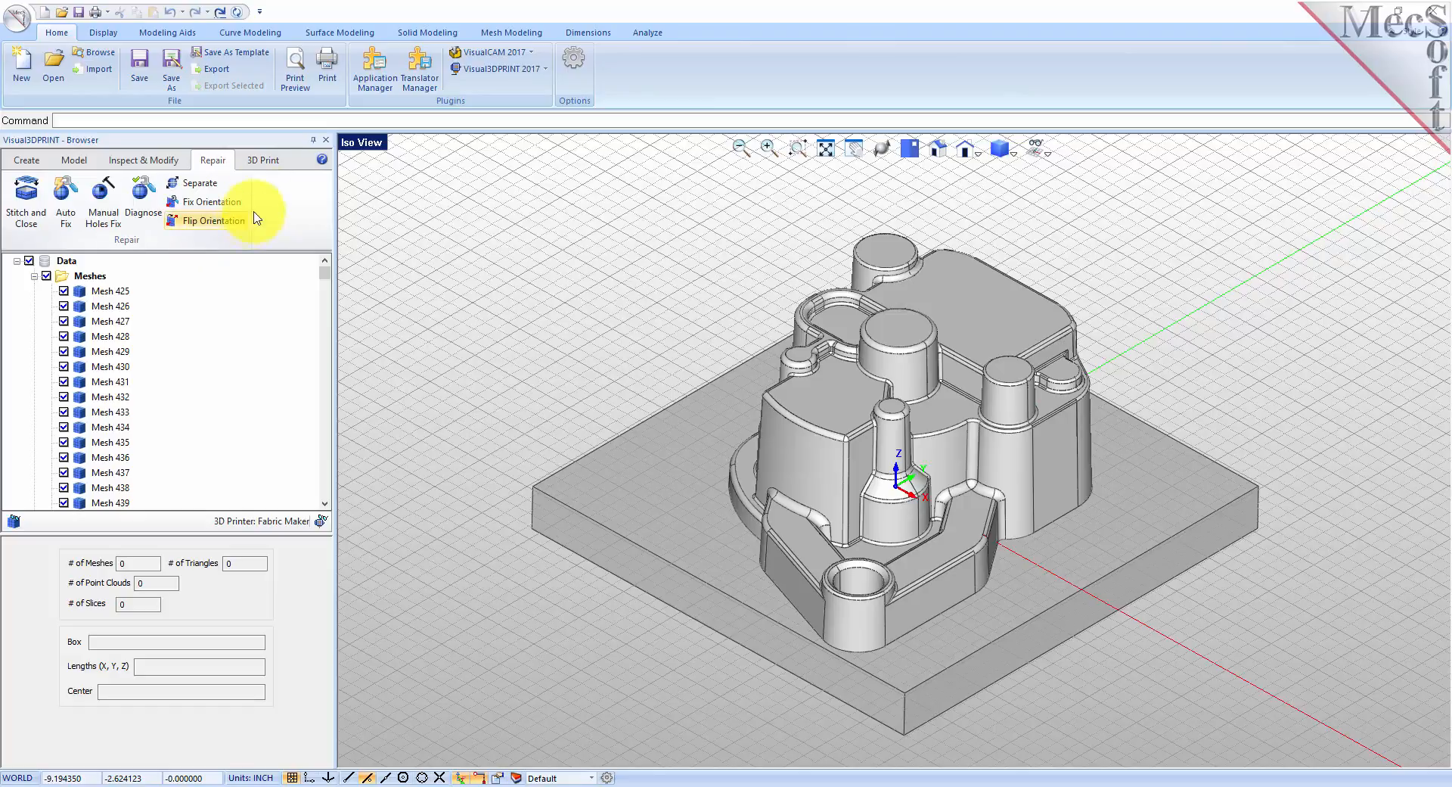
left_click(264, 162)
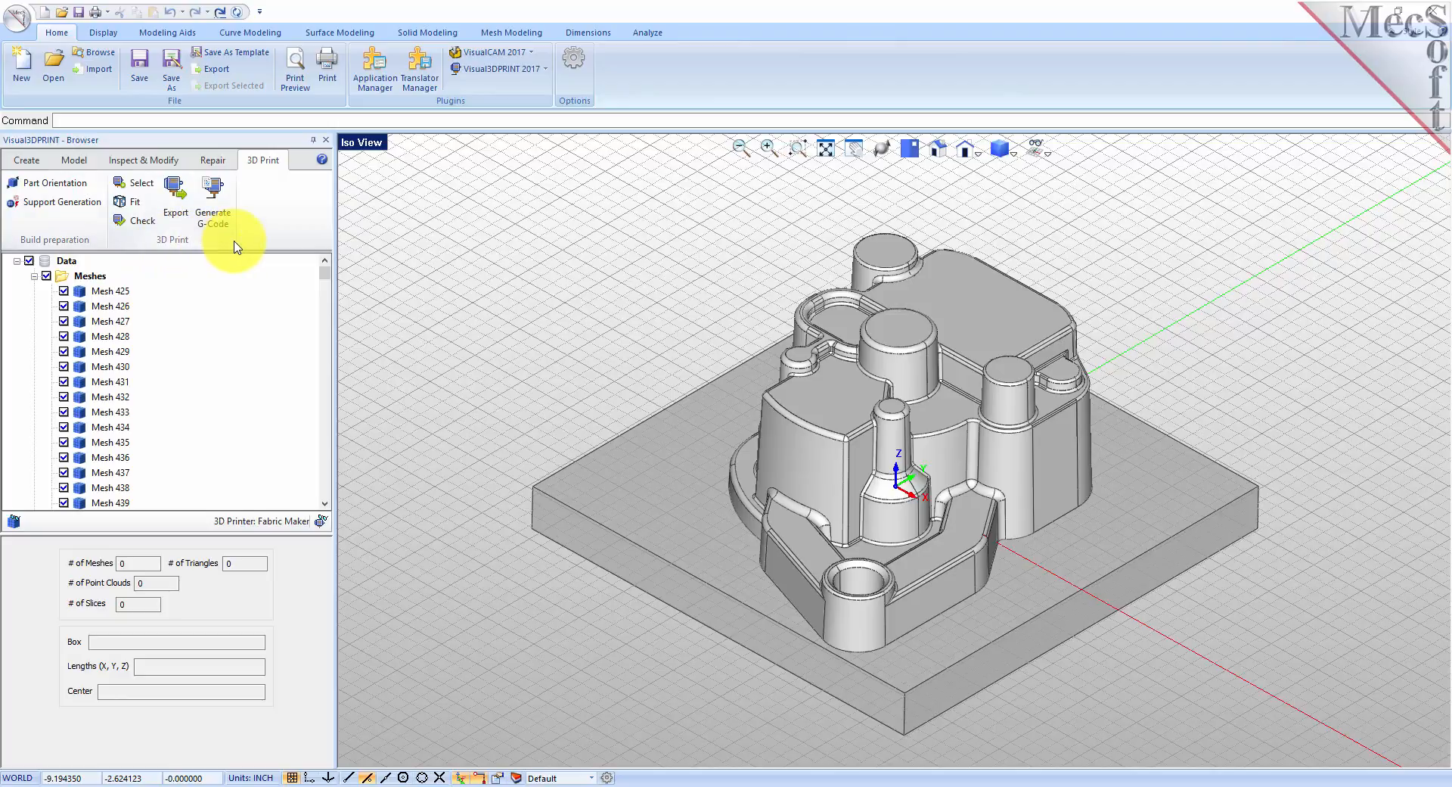
left_click(25, 162)
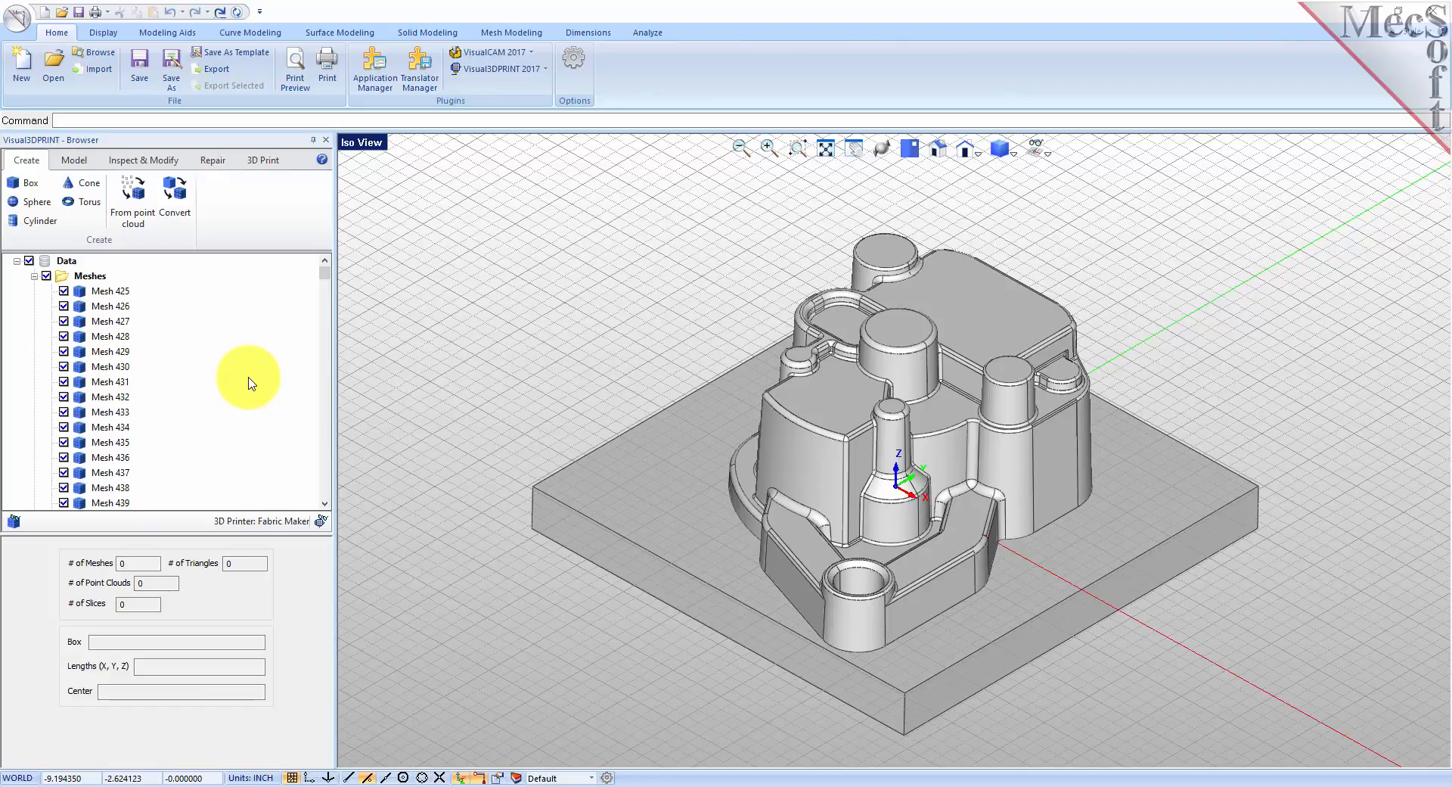
Step: Run the Diagnose checks on all meshes of the mold and examine the open edges result
left_click(212, 160)
left_click(143, 195)
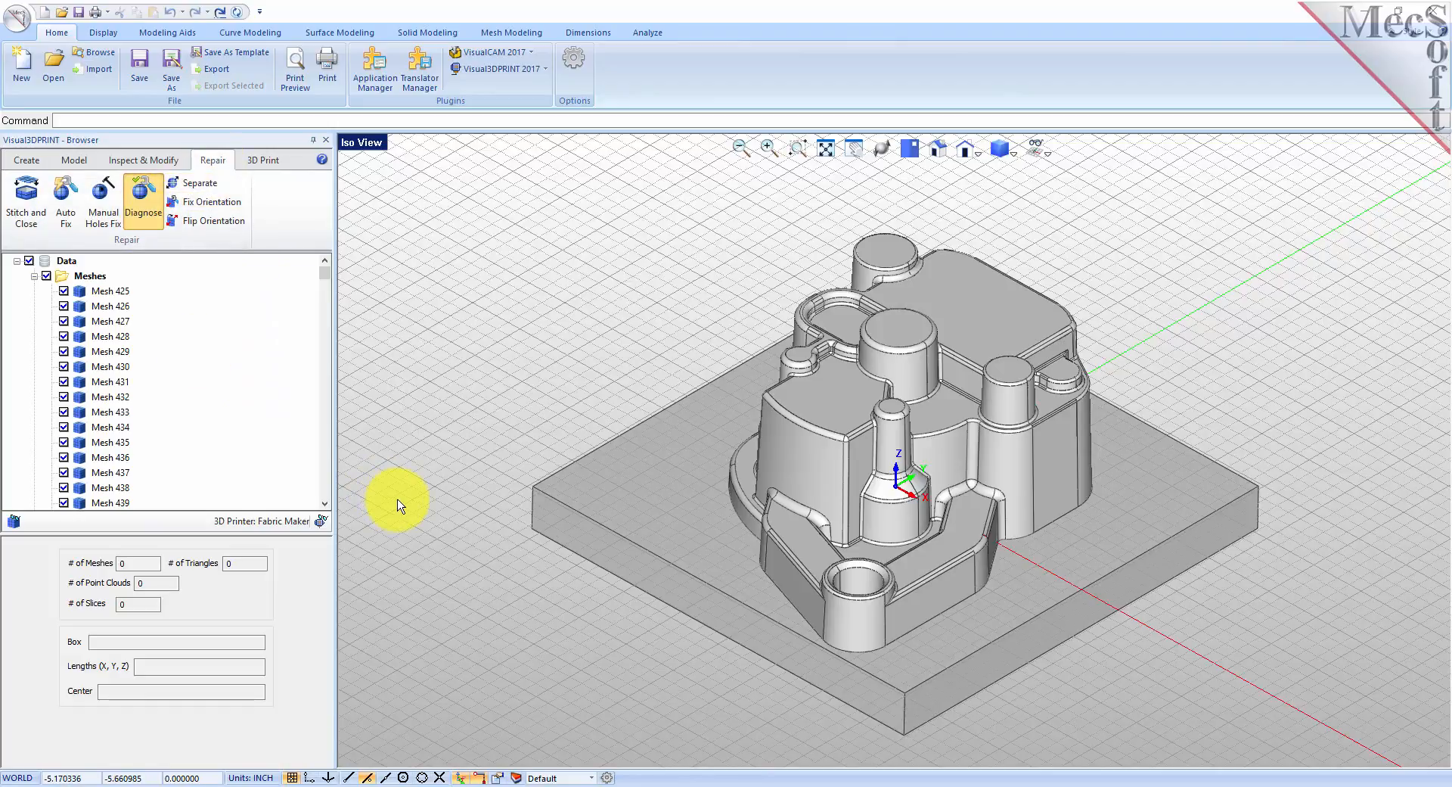
left_click_drag(406, 180, 1301, 744)
right_click(551, 376)
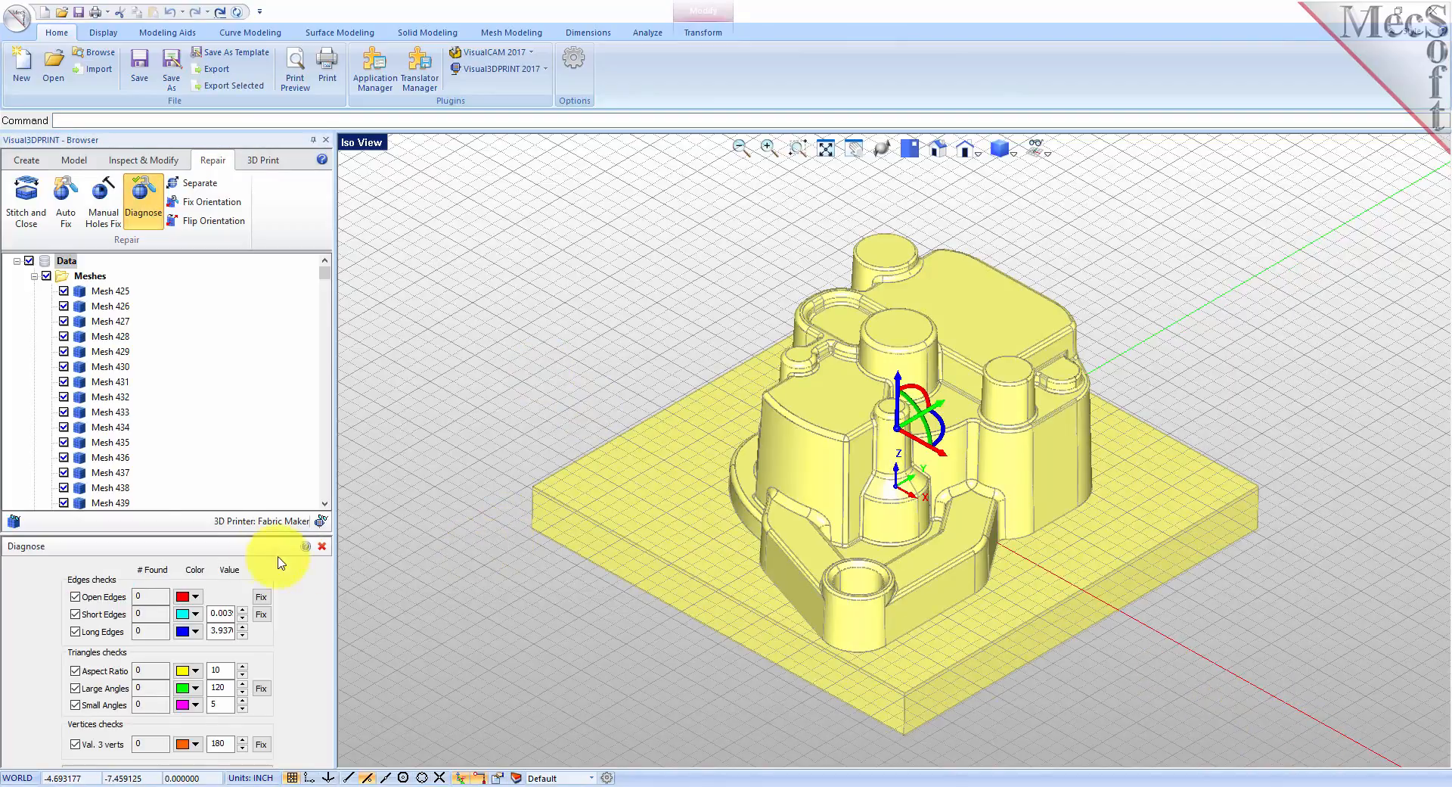
left_click_drag(233, 536, 236, 491)
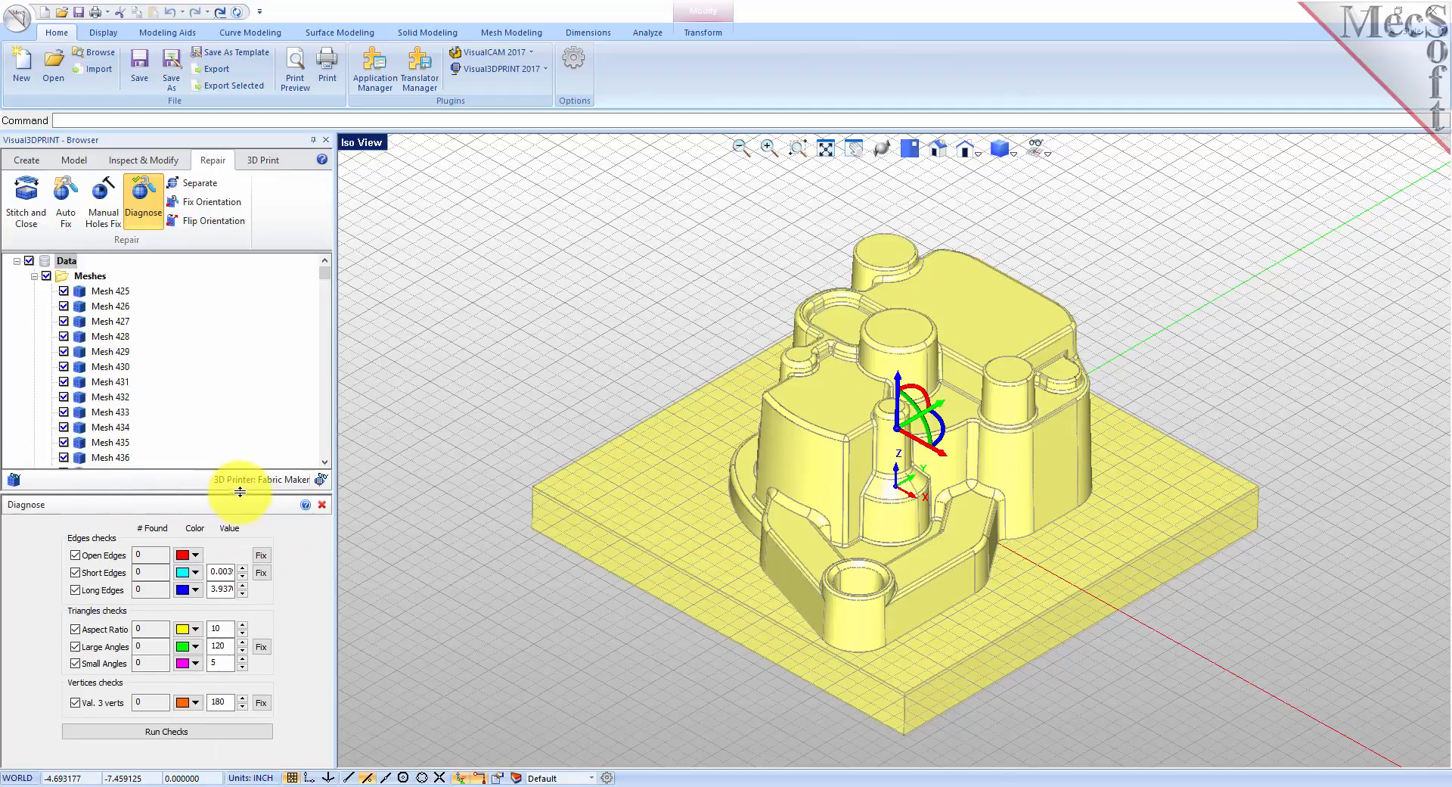
left_click(170, 740)
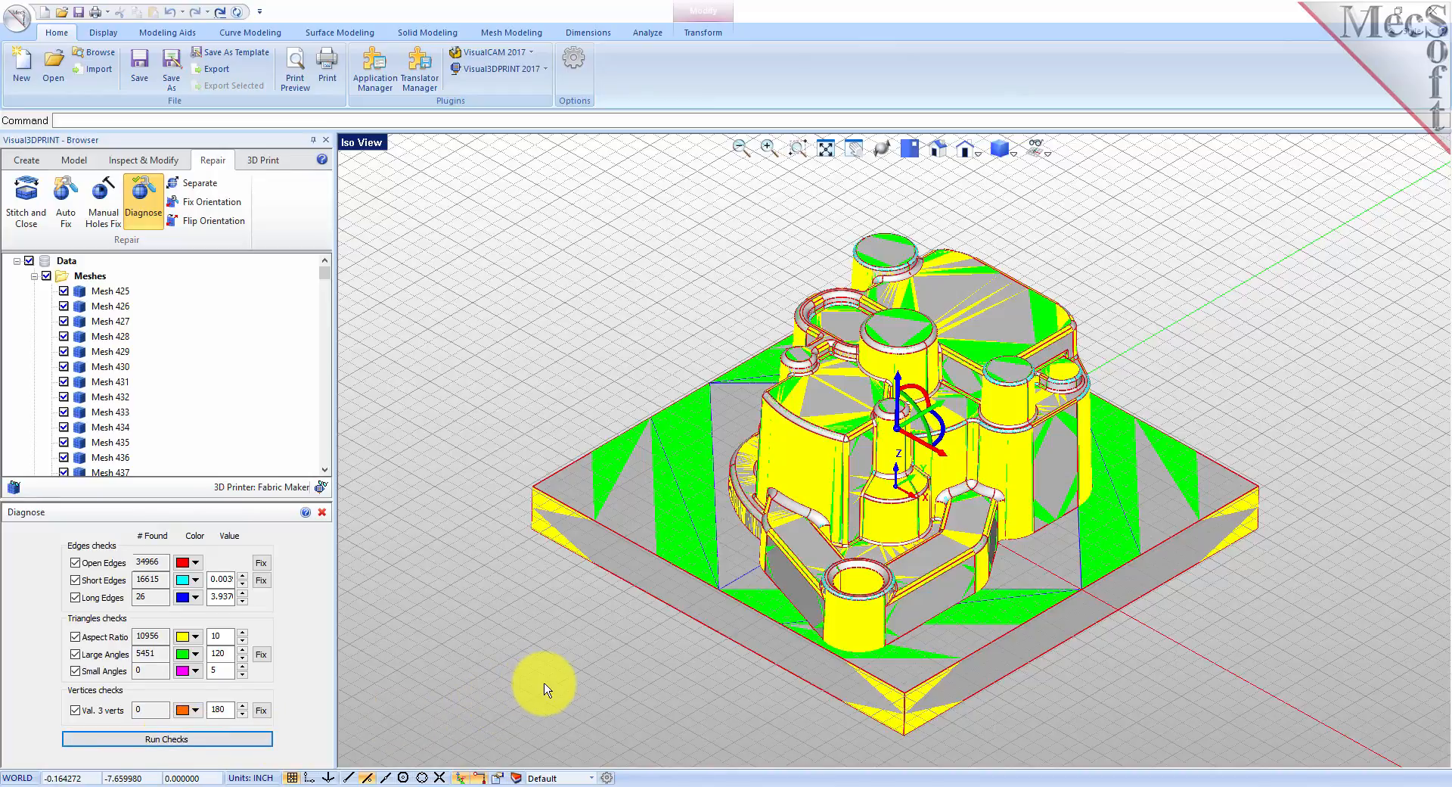
left_click_drag(162, 562, 126, 562)
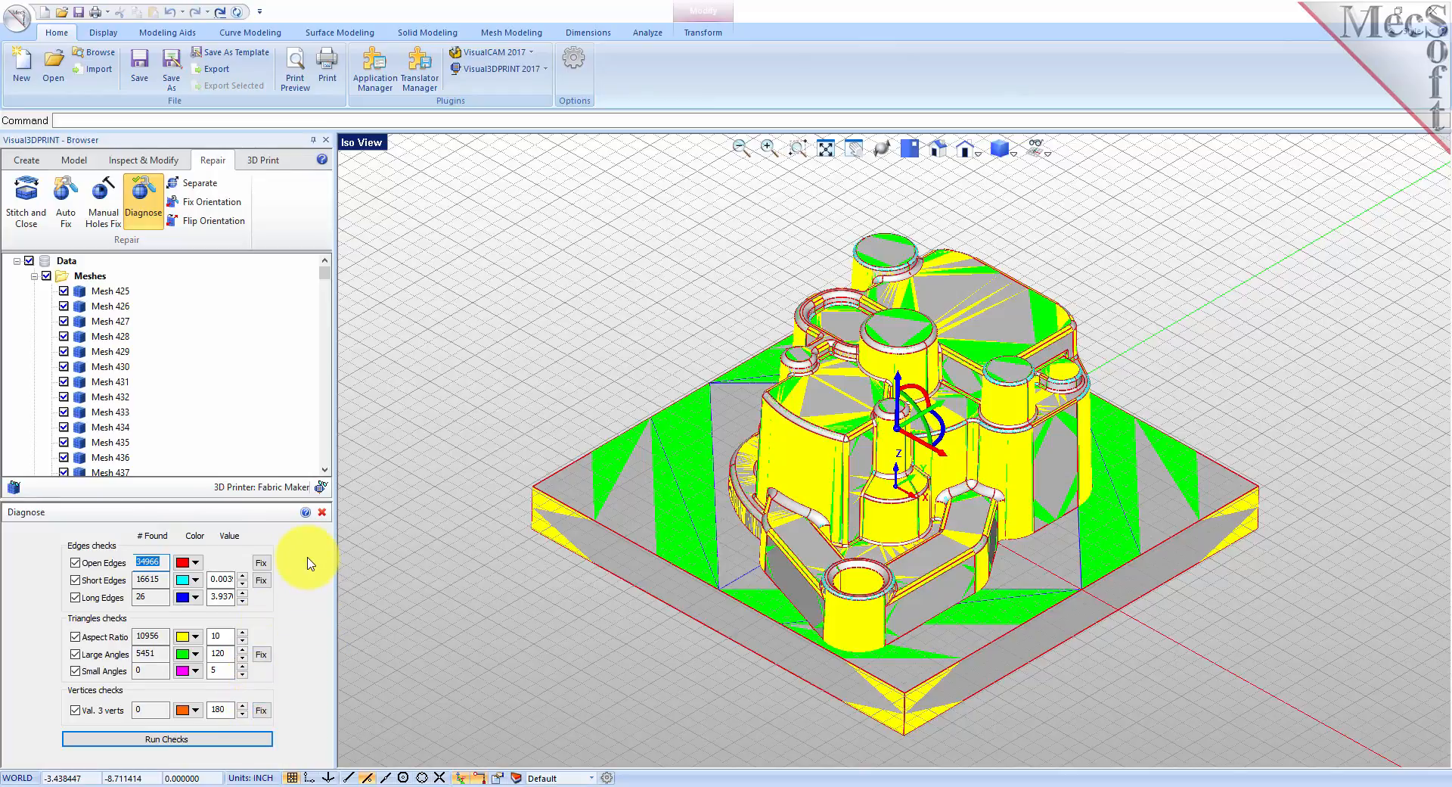
left_click(321, 512)
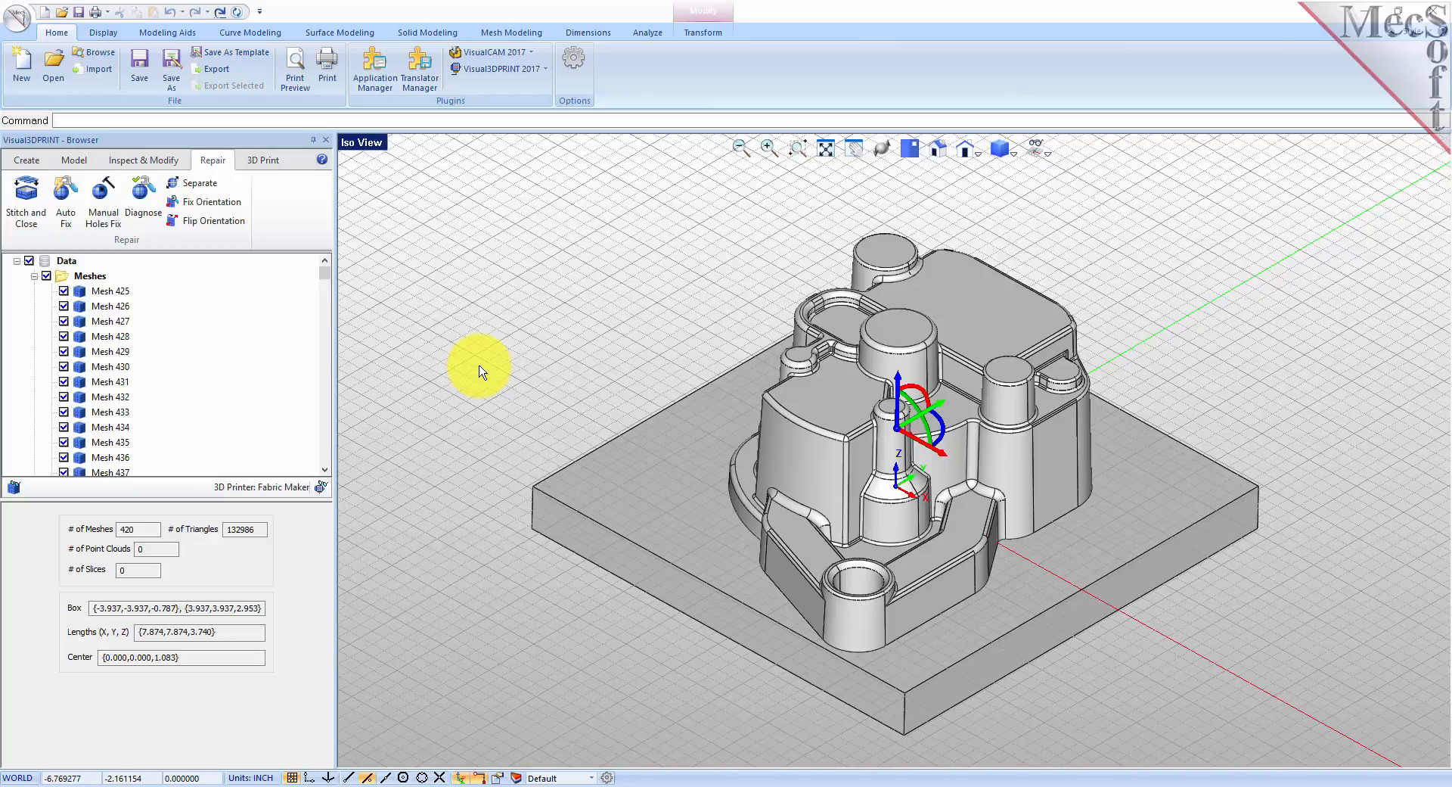
Step: Stitch and close all the mold's meshes into a single mesh
left_click(31, 204)
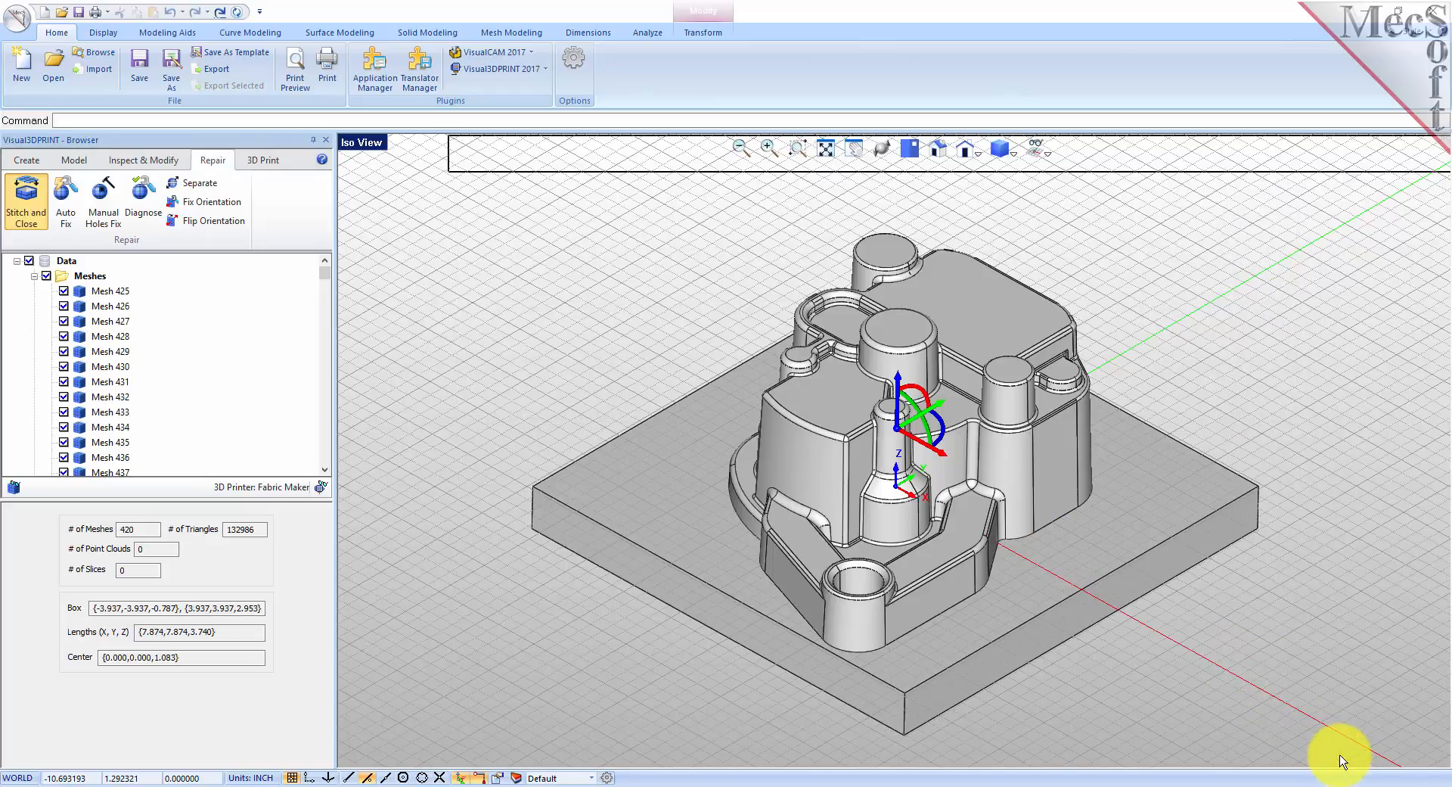
left_click(870, 675)
right_click(589, 397)
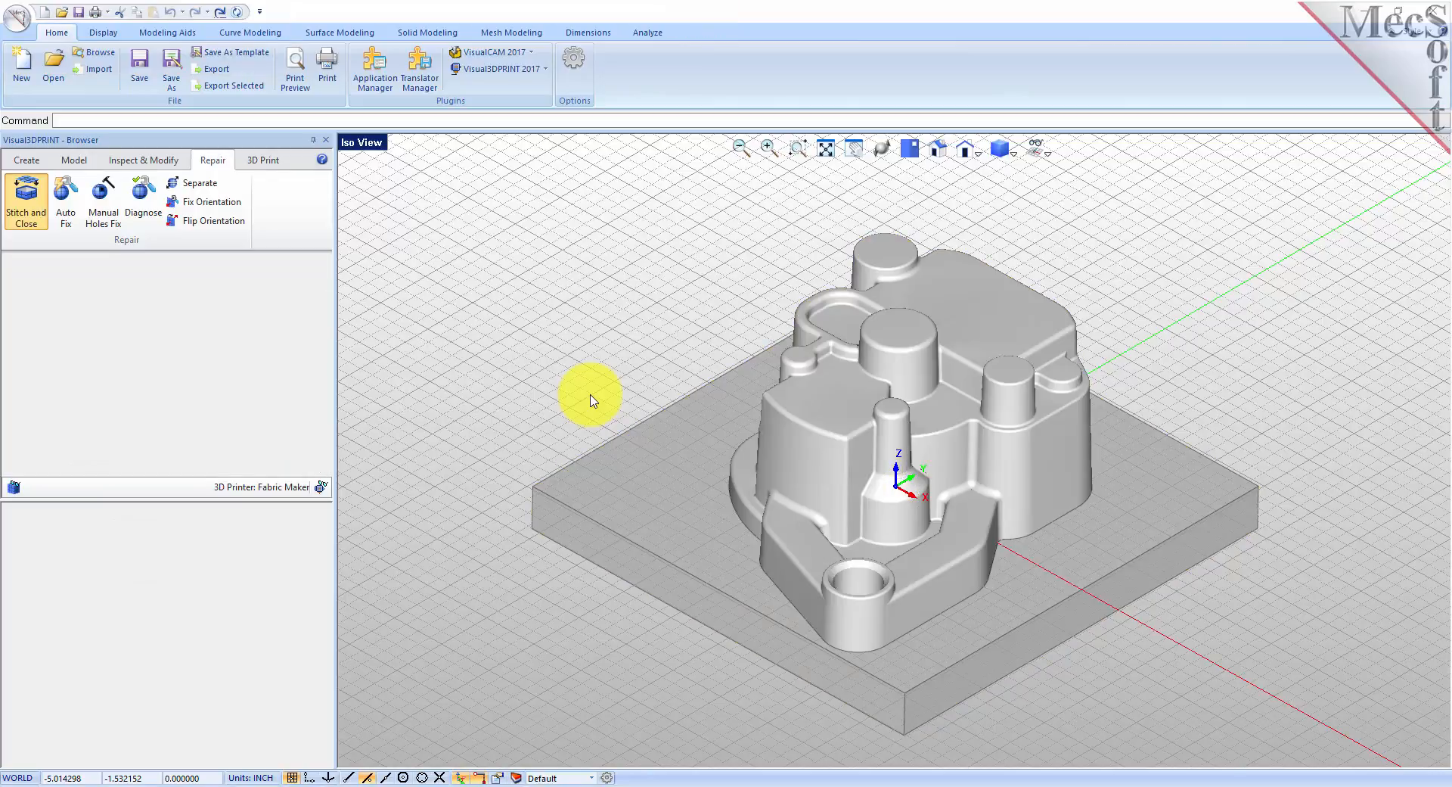
Step: Run the Diagnose checks on the stitched mold mesh and examine its open edges result
left_click(142, 199)
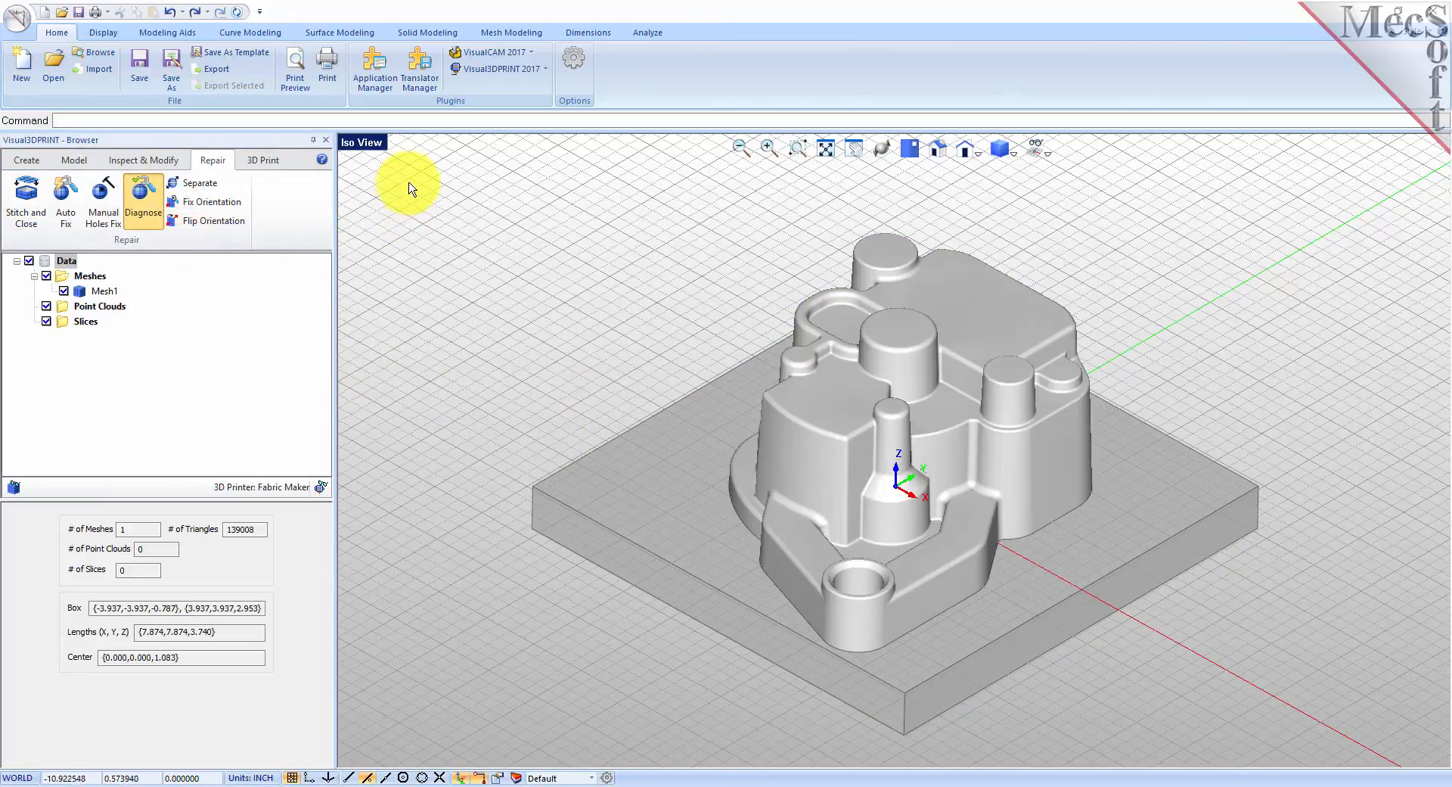
left_click_drag(1404, 782, 1240, 733)
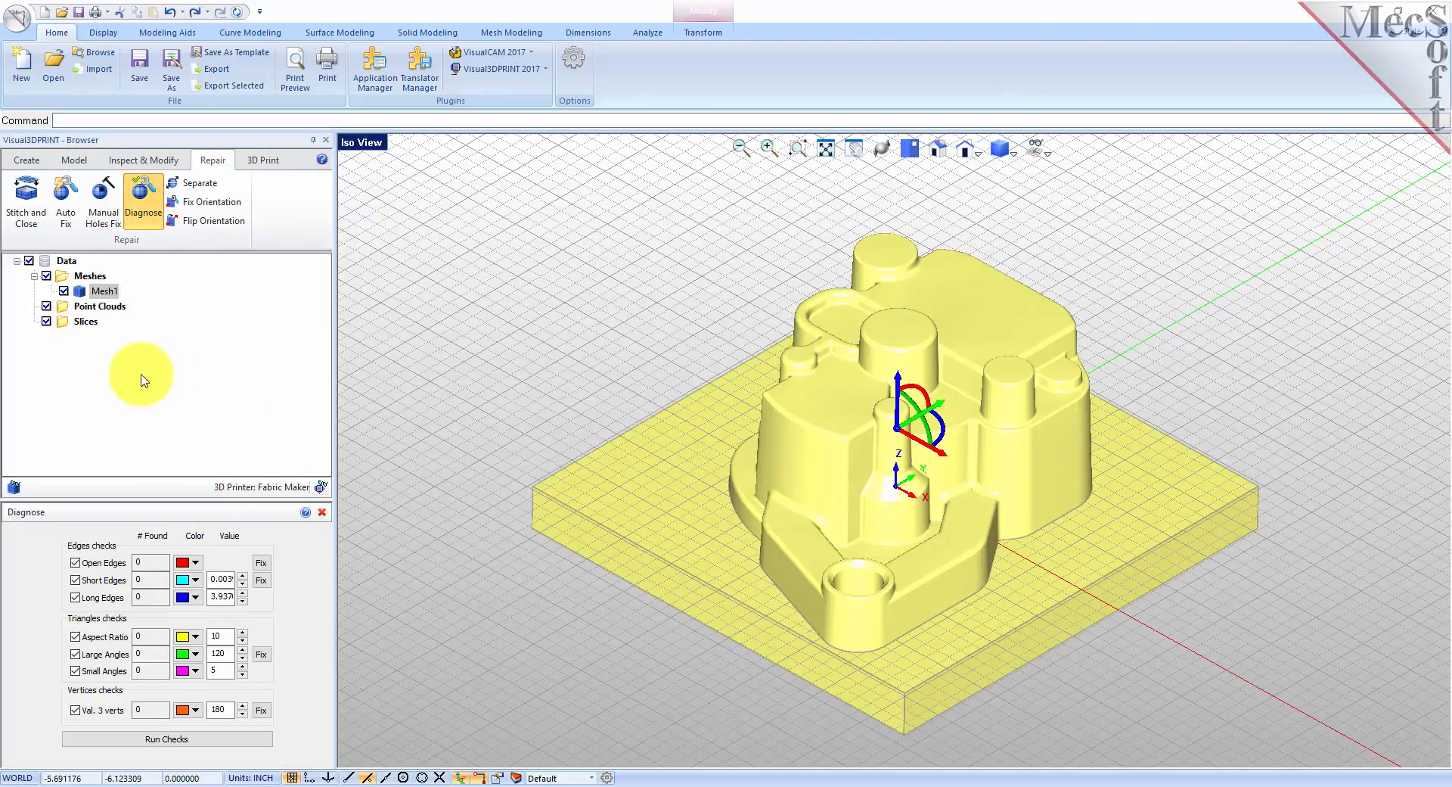
left_click(182, 739)
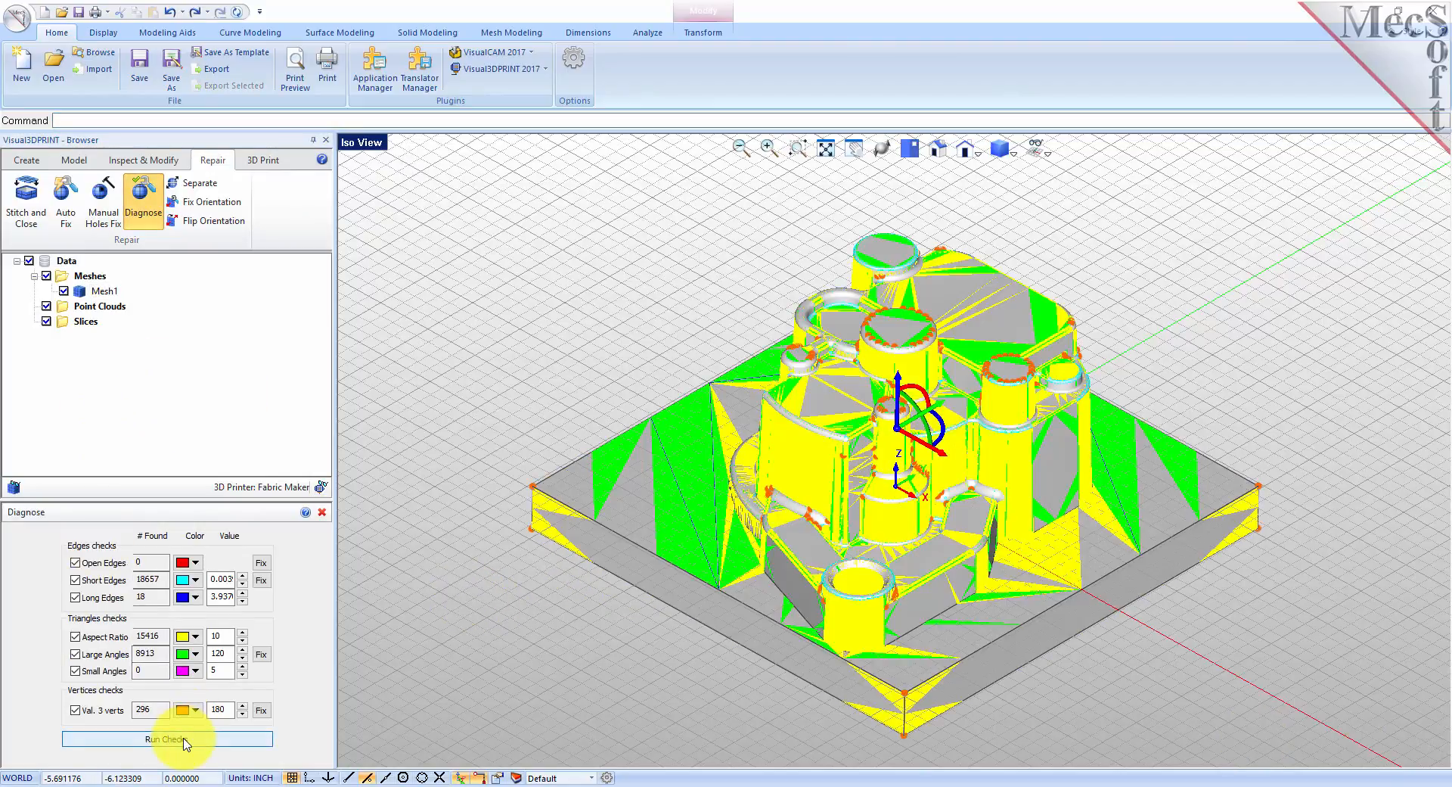
double_click(145, 563)
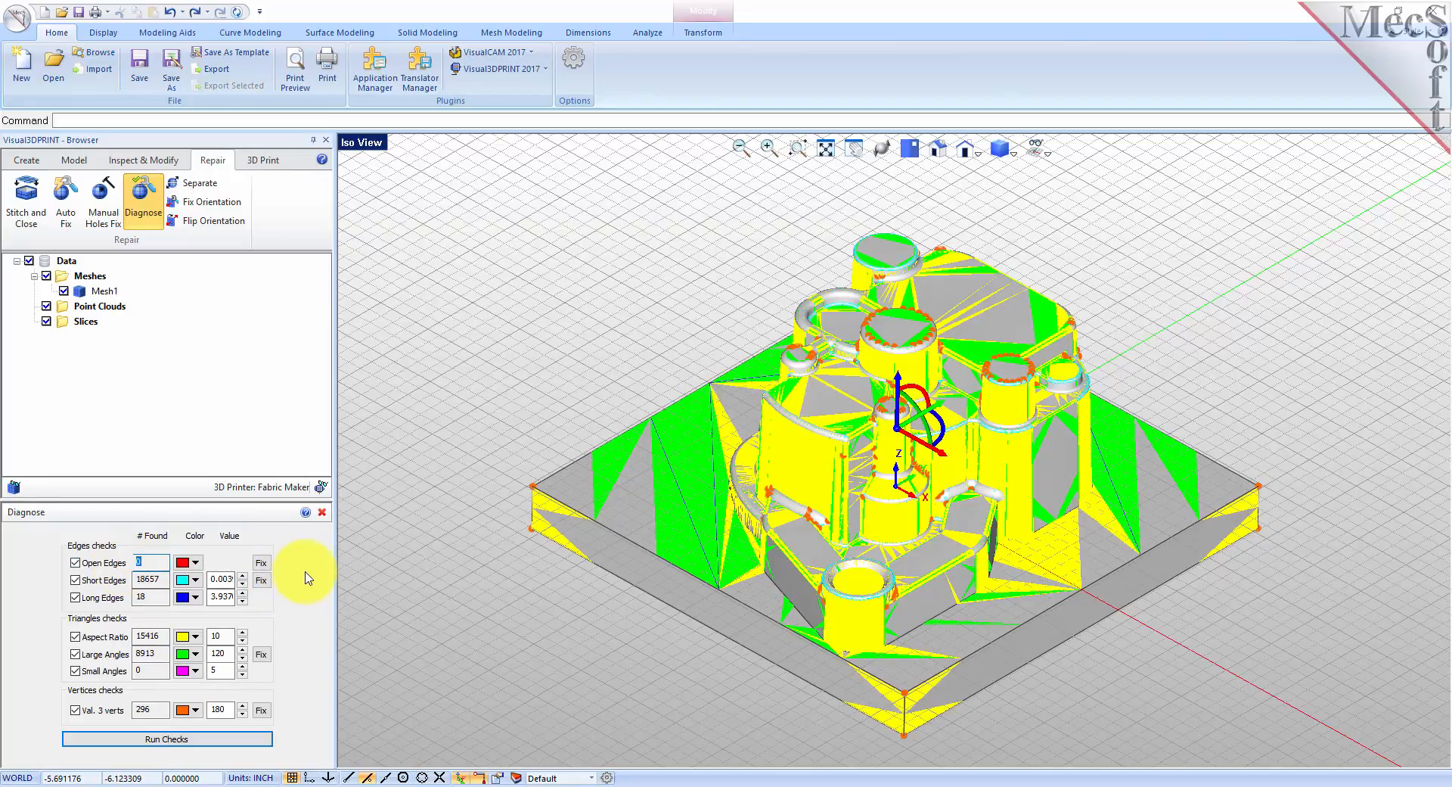
left_click(322, 512)
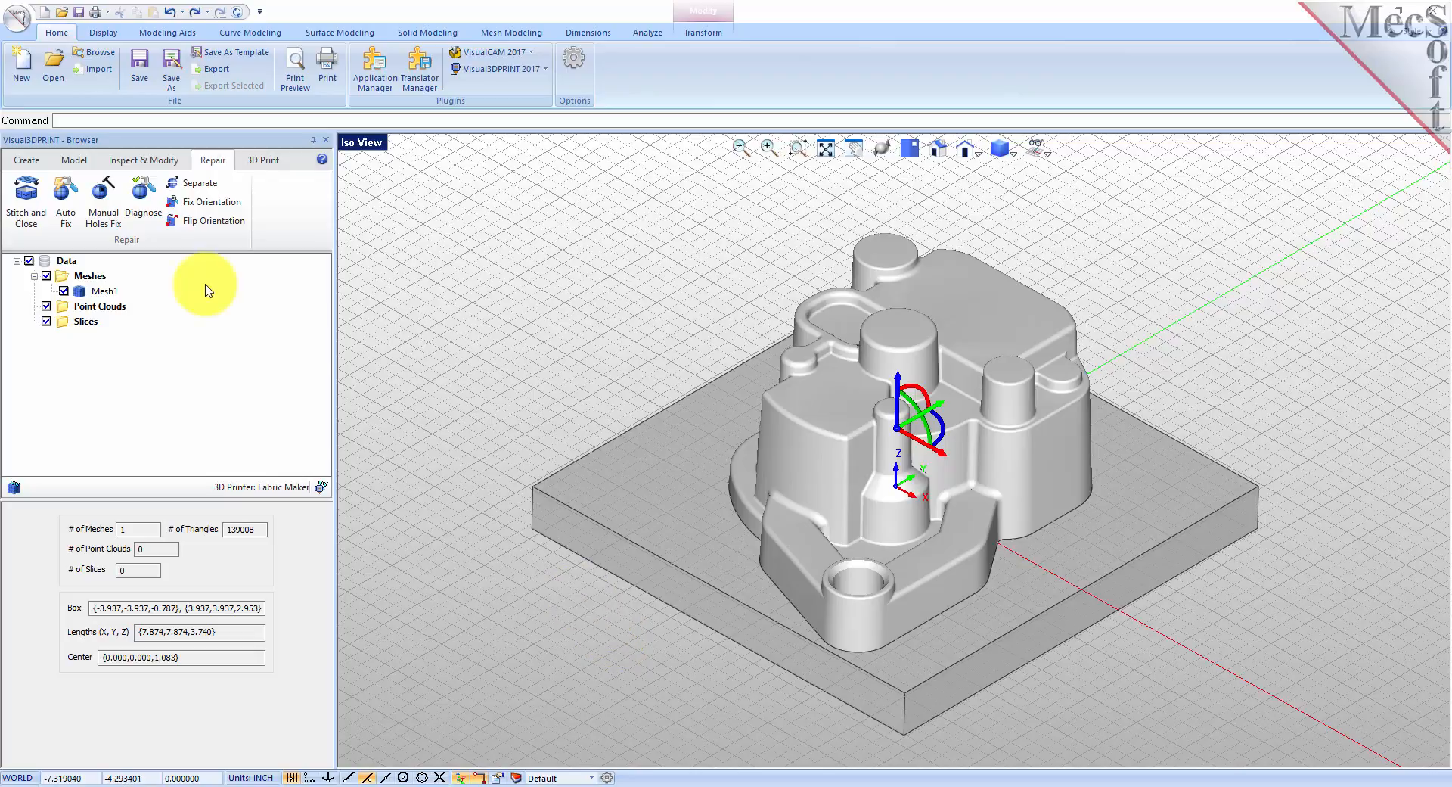
Step: Offset the stitched mold mesh by a distance of 0.1 with a tolerance of 0.01
left_click(80, 293)
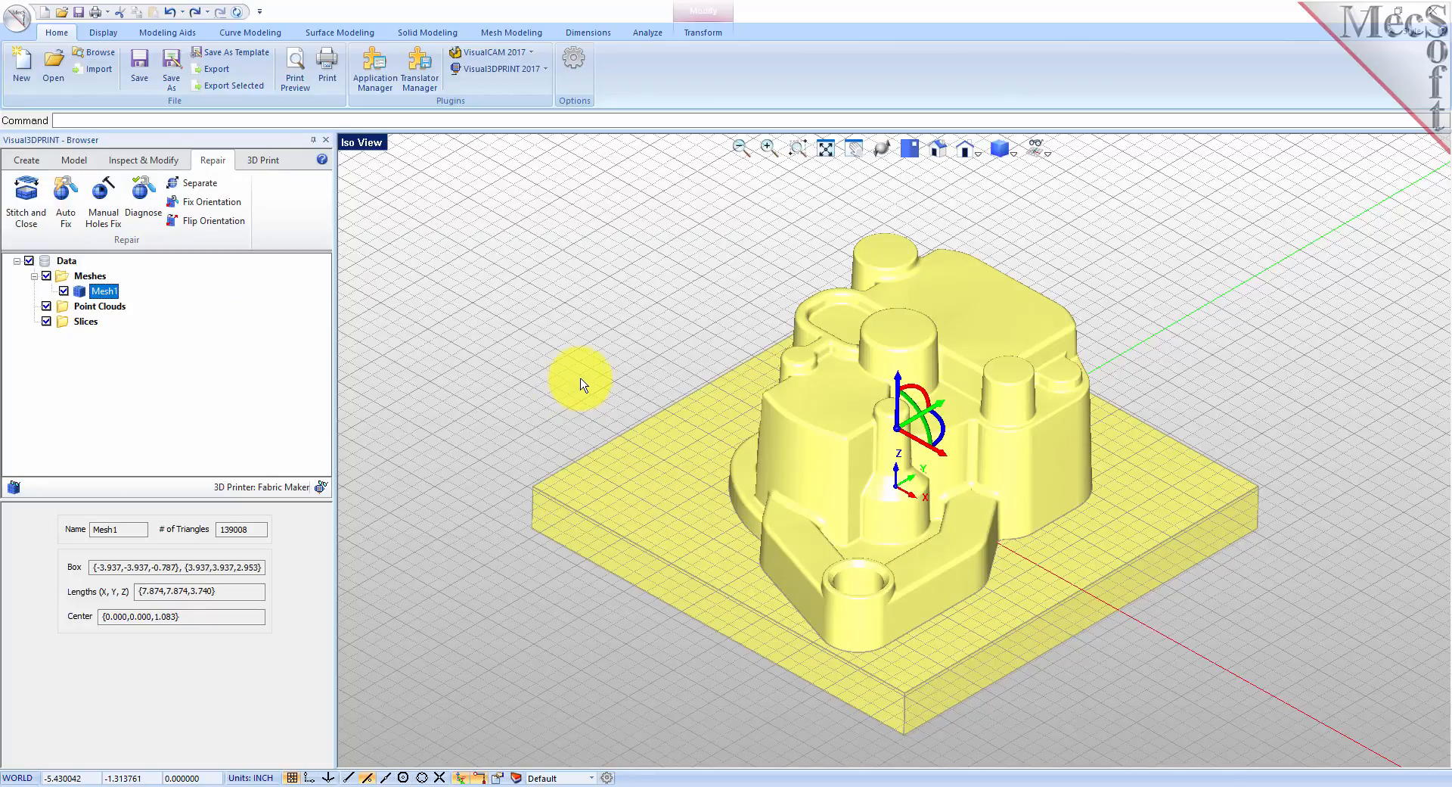
left_click(74, 160)
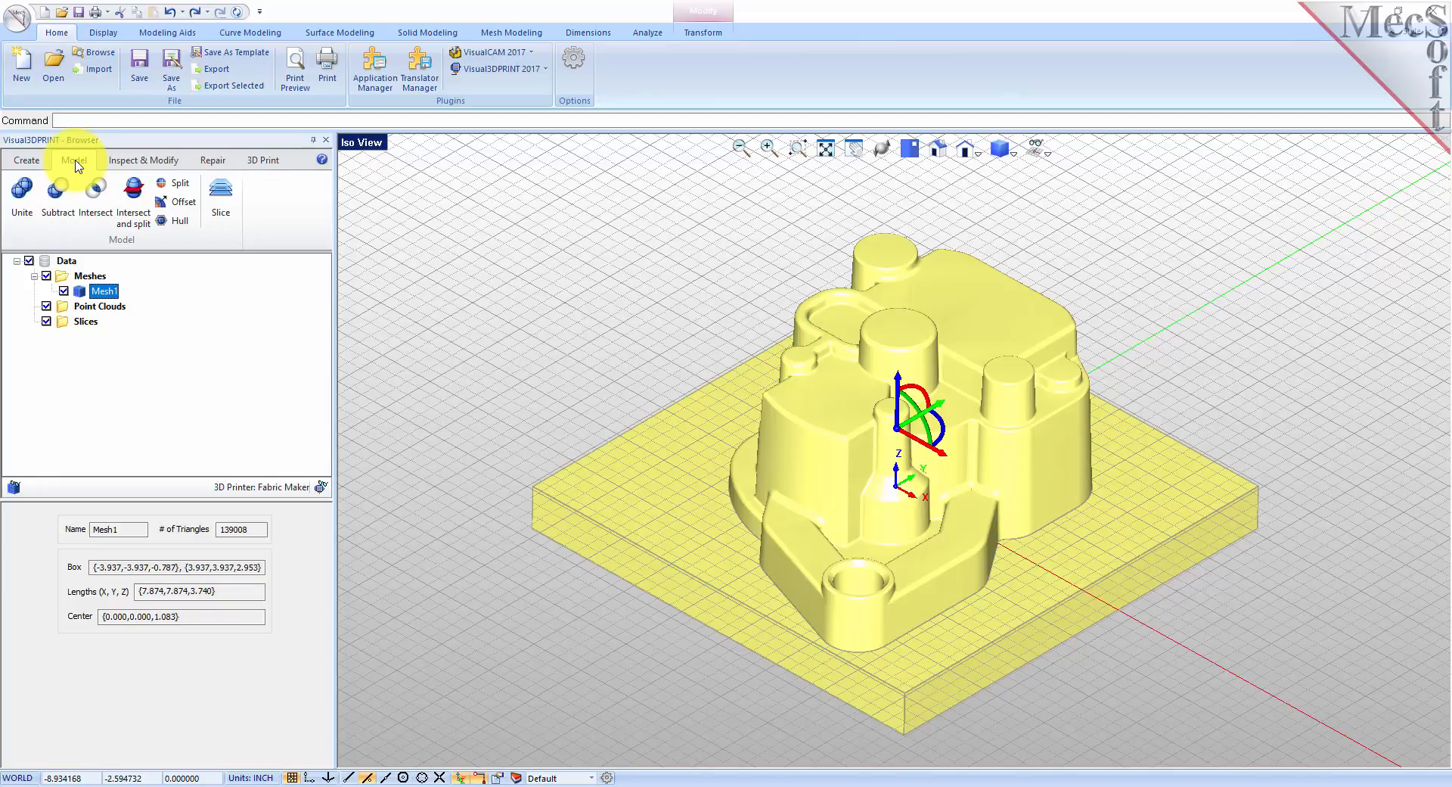
left_click(189, 210)
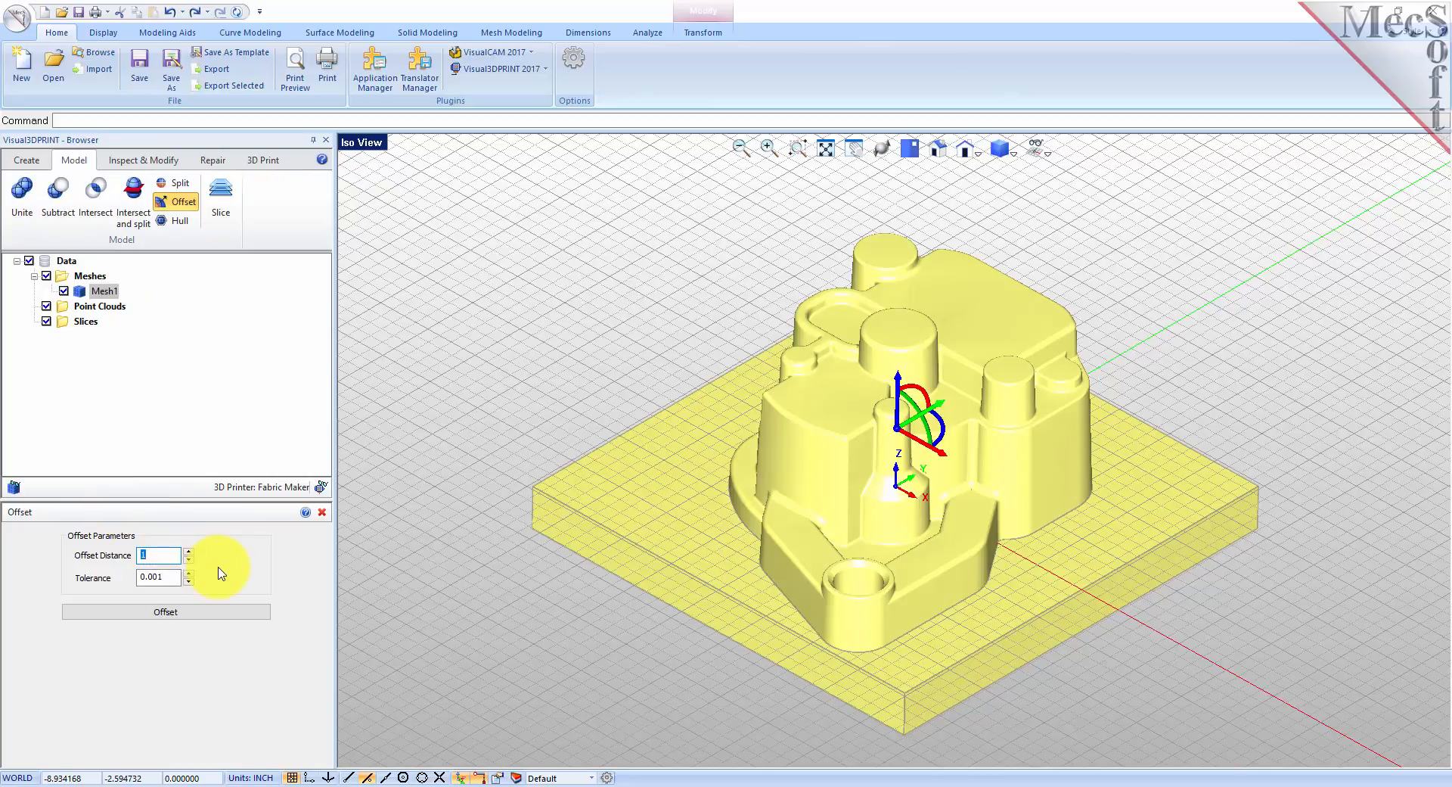
type("0.1")
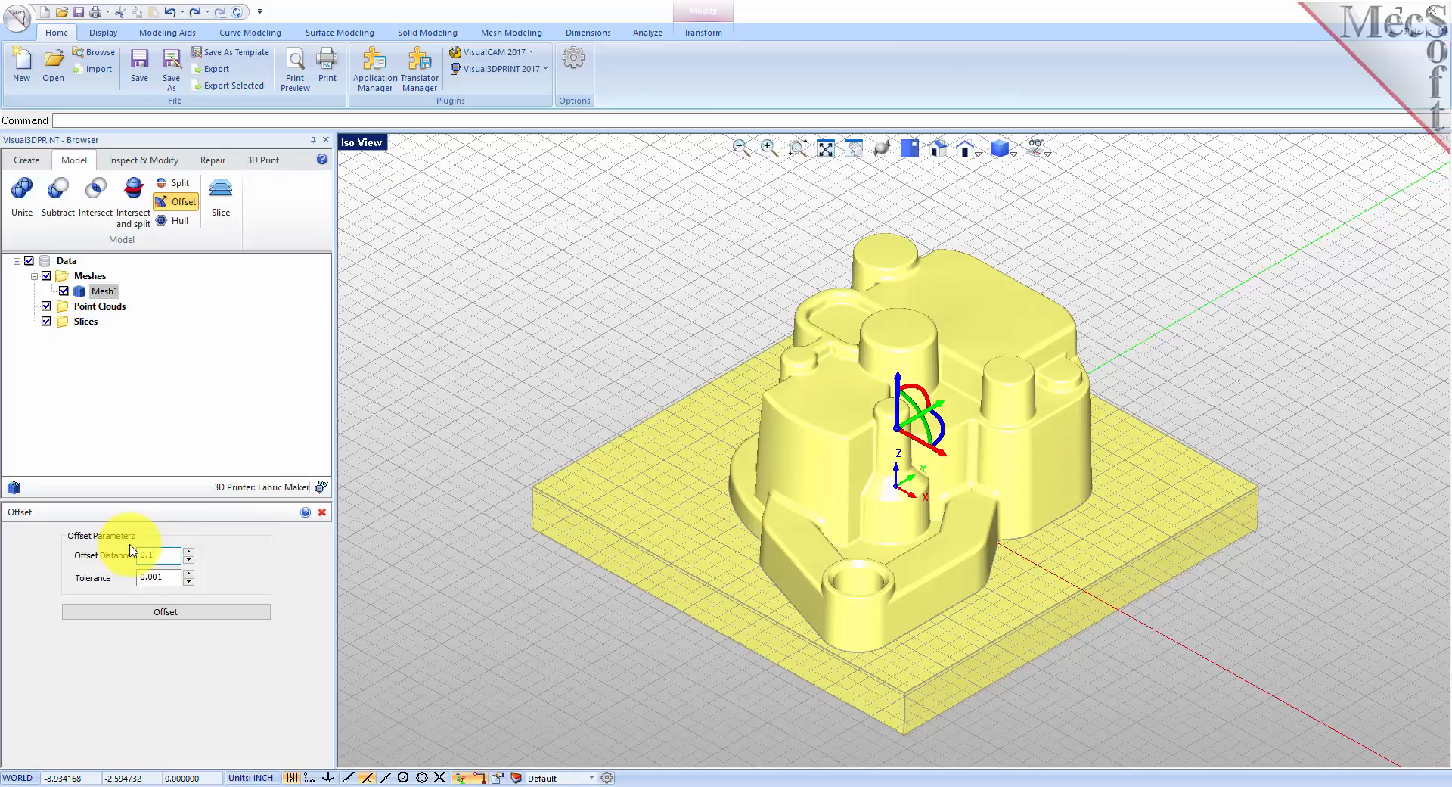
key("Tab")
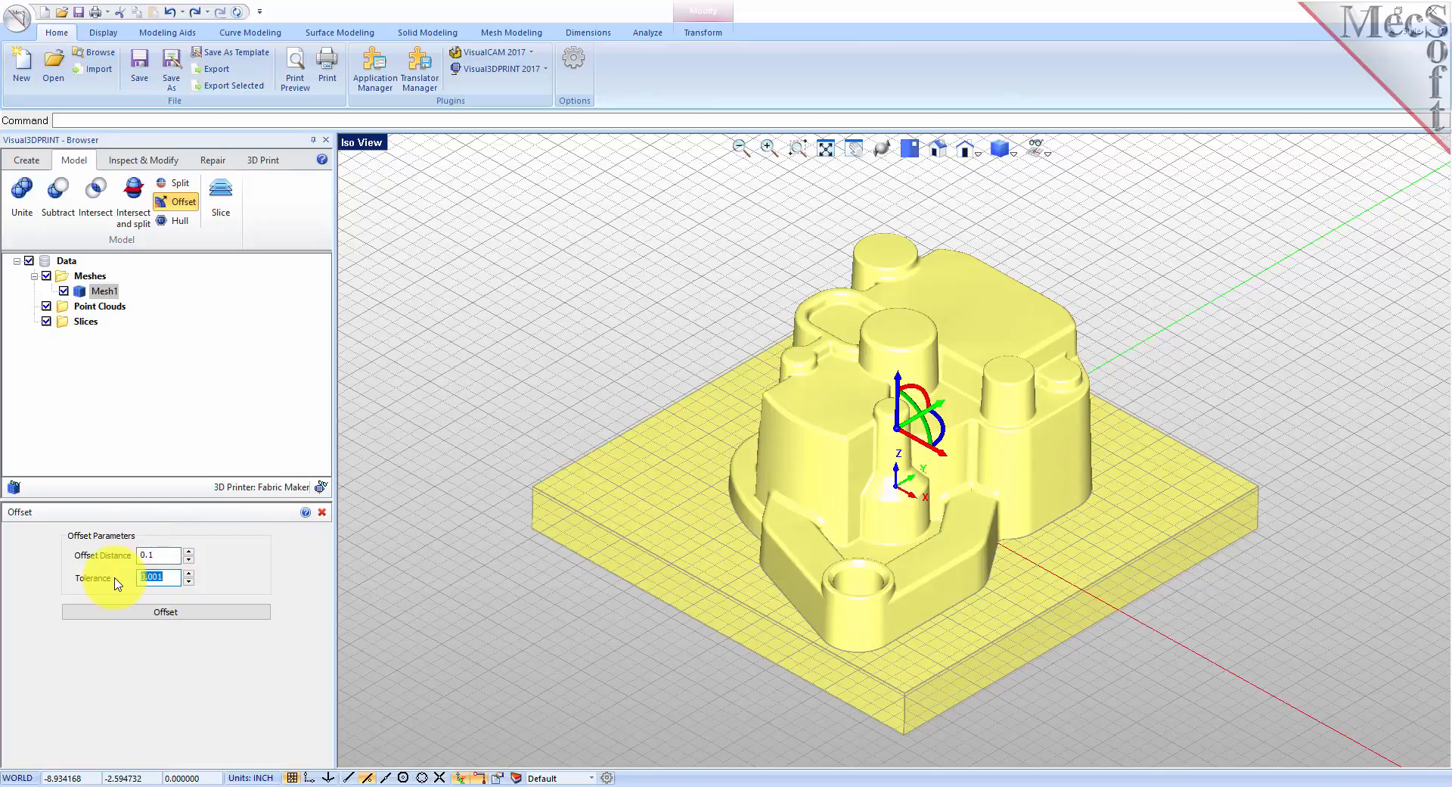
type("0.01")
left_click(161, 615)
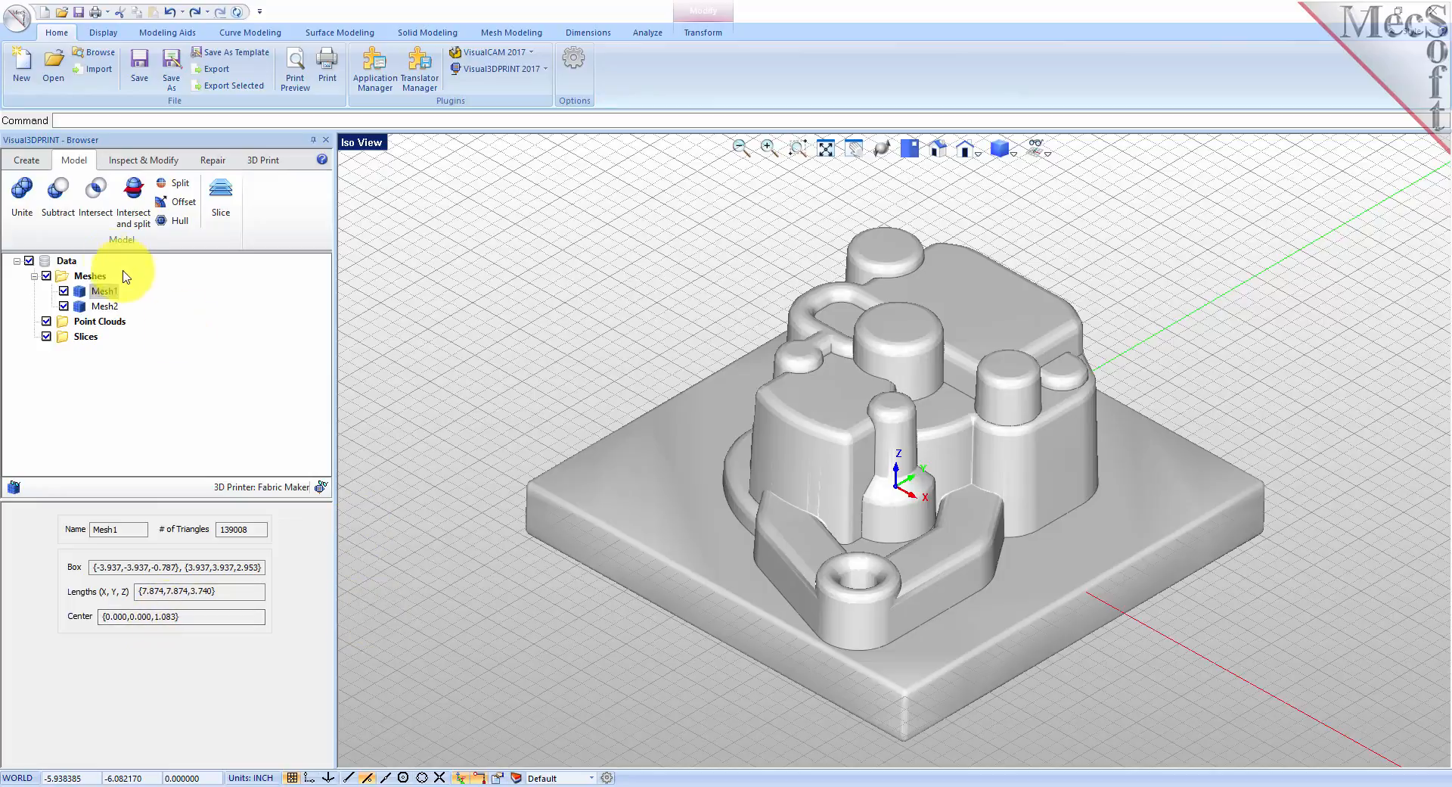
Step: Compare the original mesh Mesh1 with the offset mesh Mesh2 by highlighting each and isolating them one at a time
left_click(82, 307)
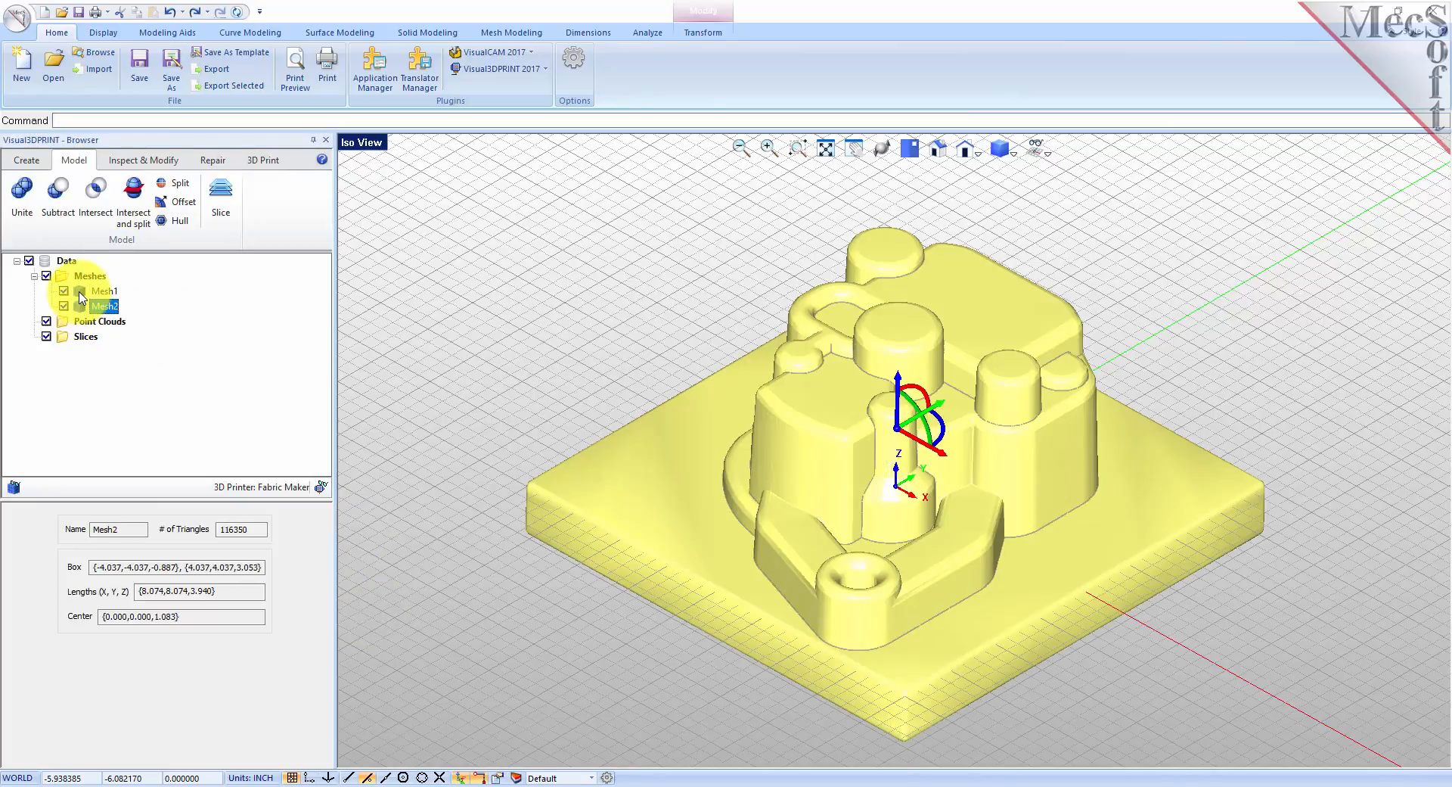
left_click(85, 292)
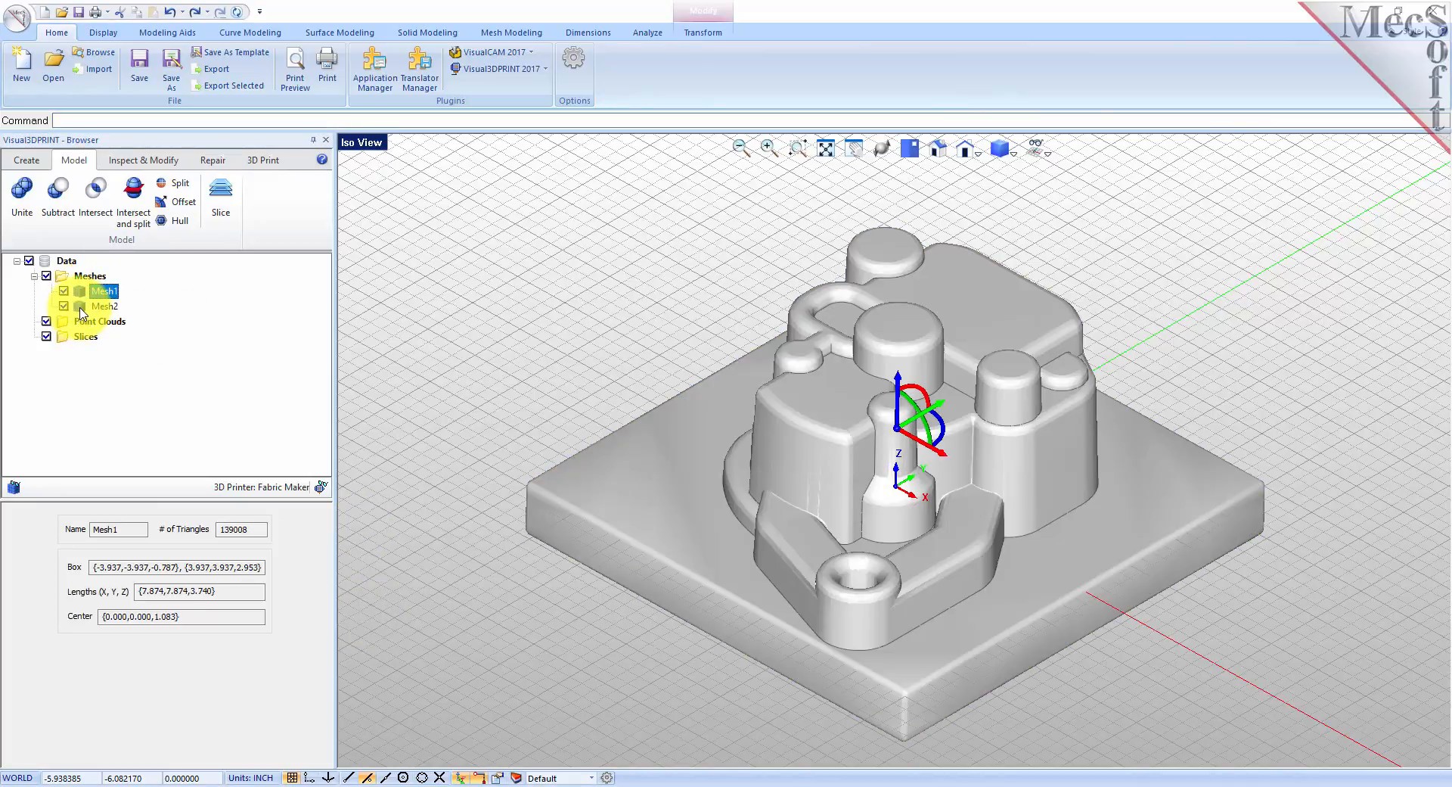
left_click(80, 307)
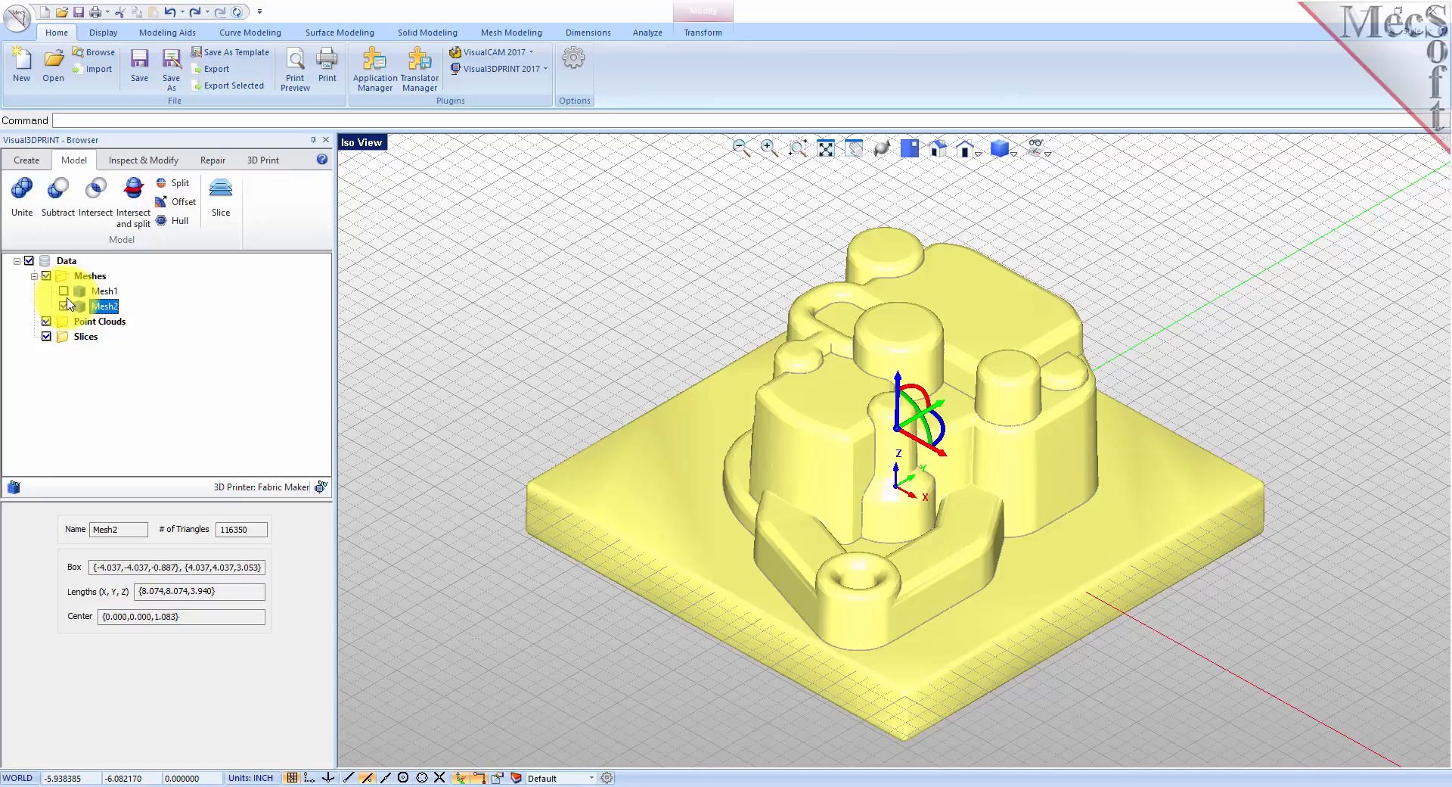
left_click(80, 292)
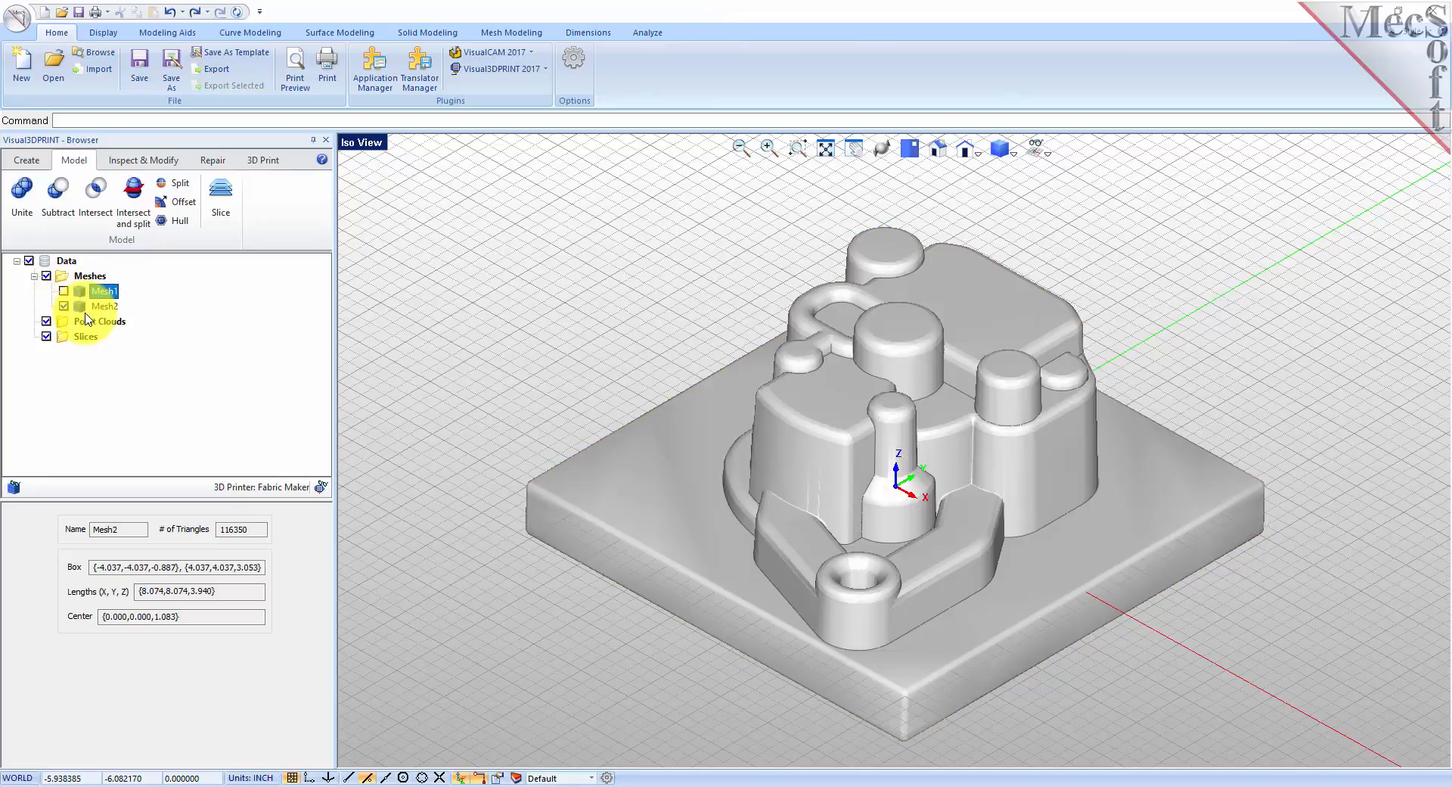
left_click(77, 310)
left_click(64, 306)
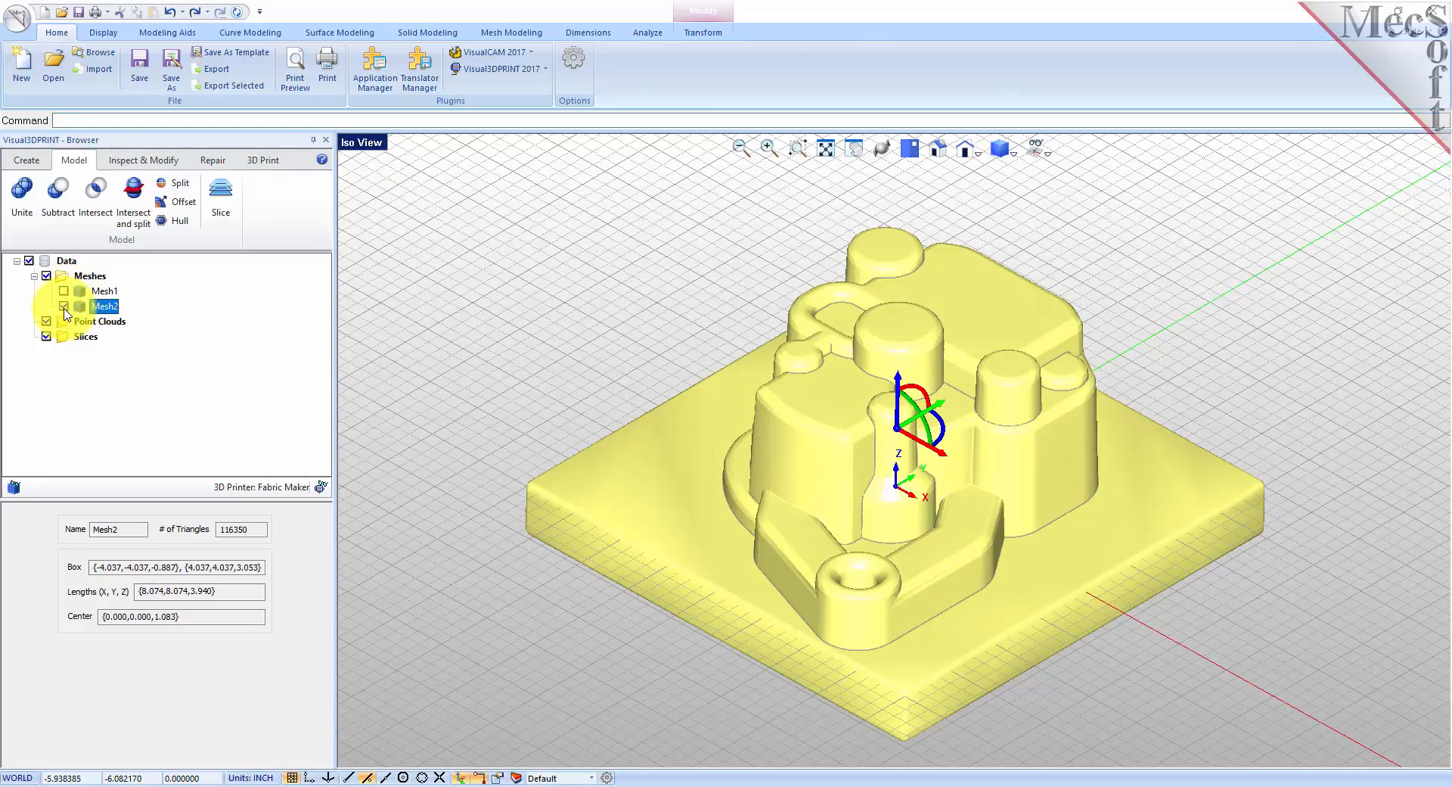
left_click(63, 291)
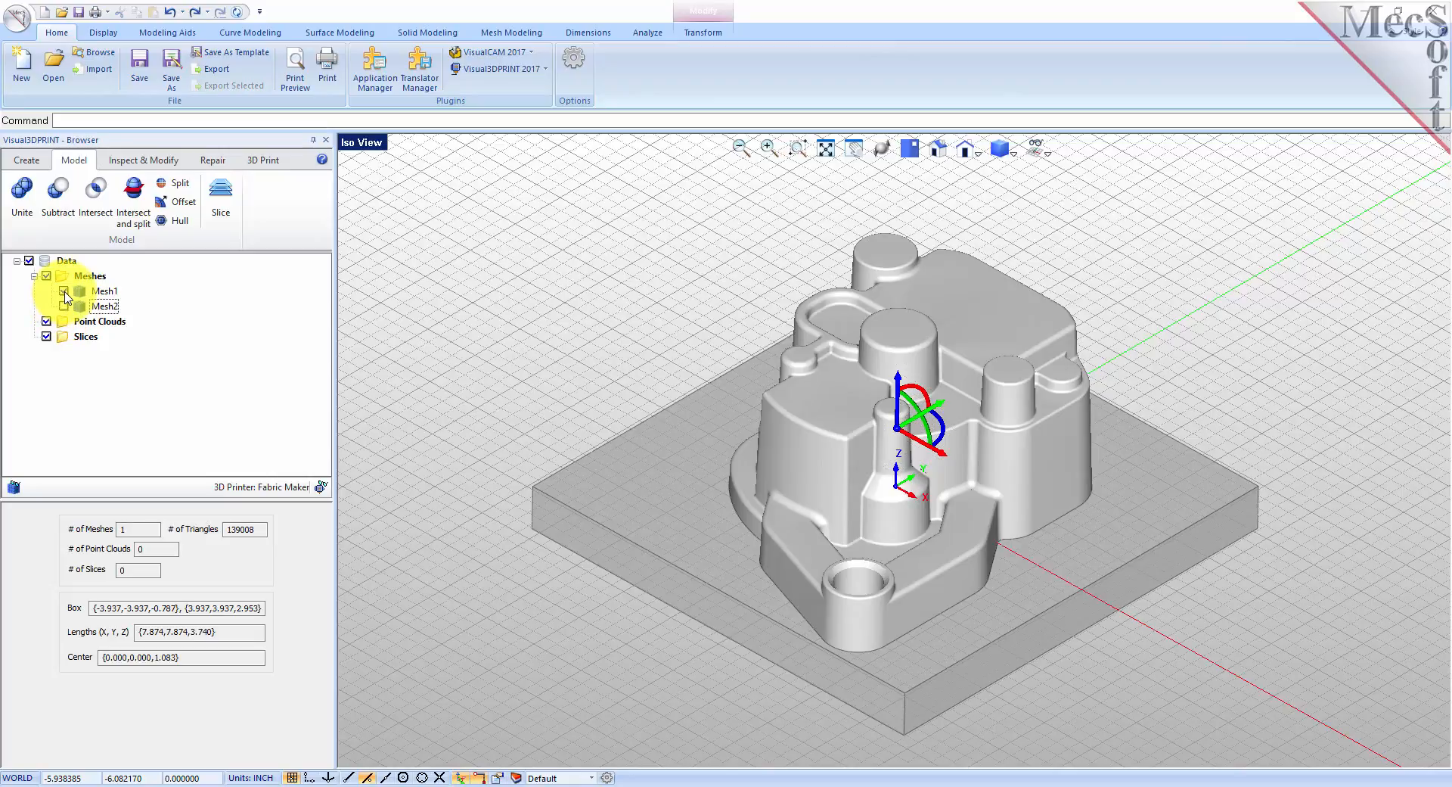
Step: Turn the visibility checkboxes in the mesh tree off and back on
left_click(14, 488)
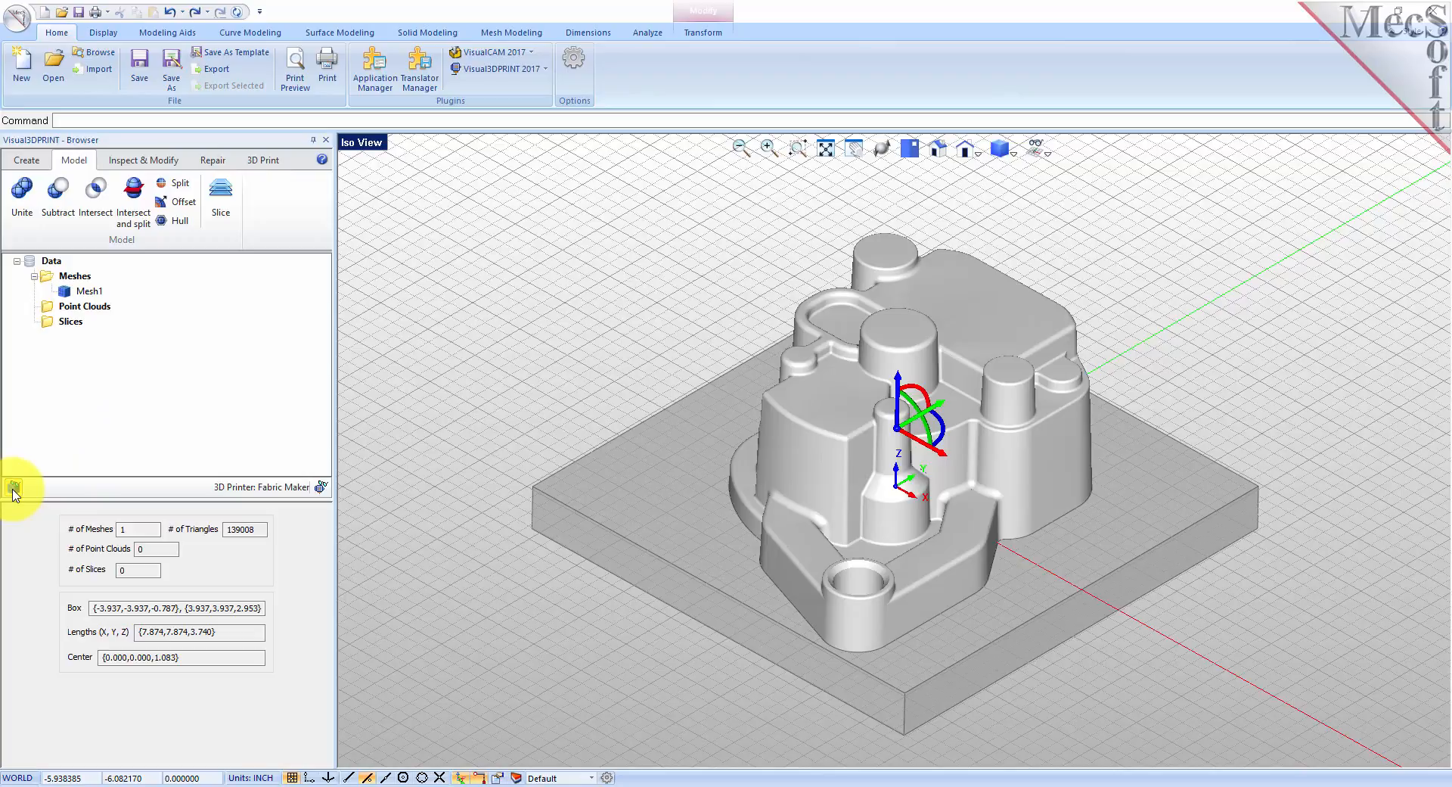
left_click(13, 487)
left_click(14, 490)
left_click(13, 489)
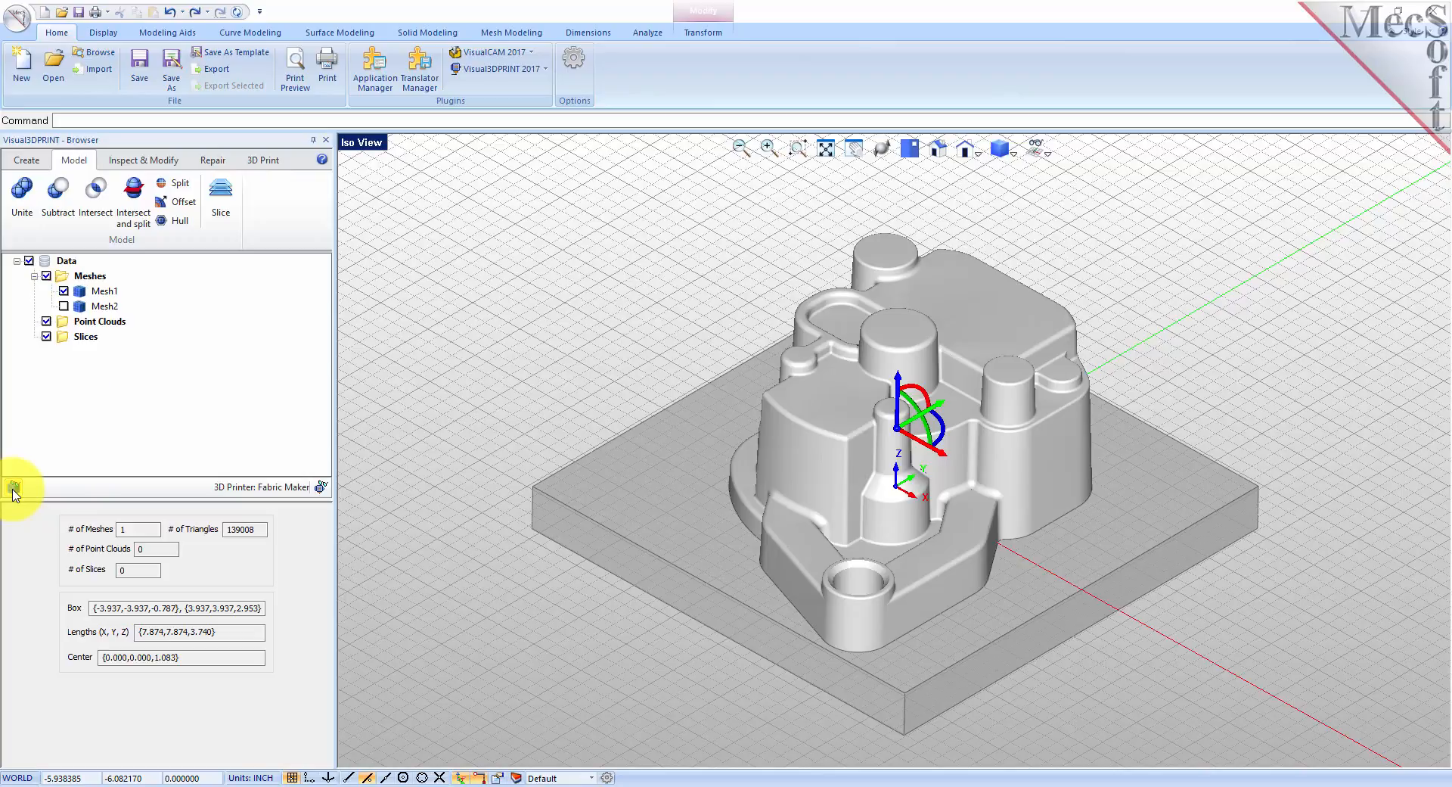
Step: Alternate the visibility of the original and offset meshes to check their size difference, leaving both shown
left_click(64, 307)
left_click(64, 291)
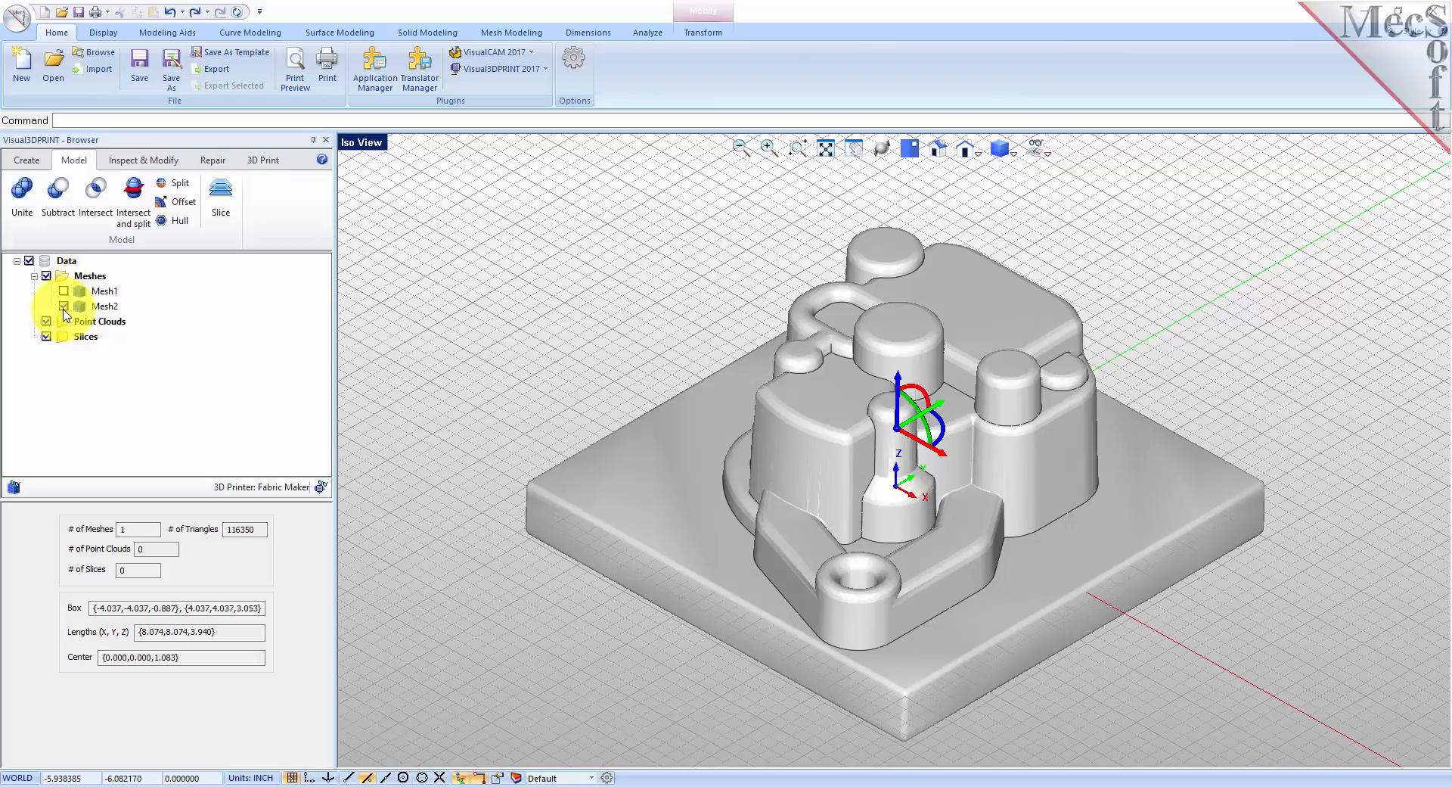
left_click(64, 292)
left_click(65, 306)
left_click(64, 306)
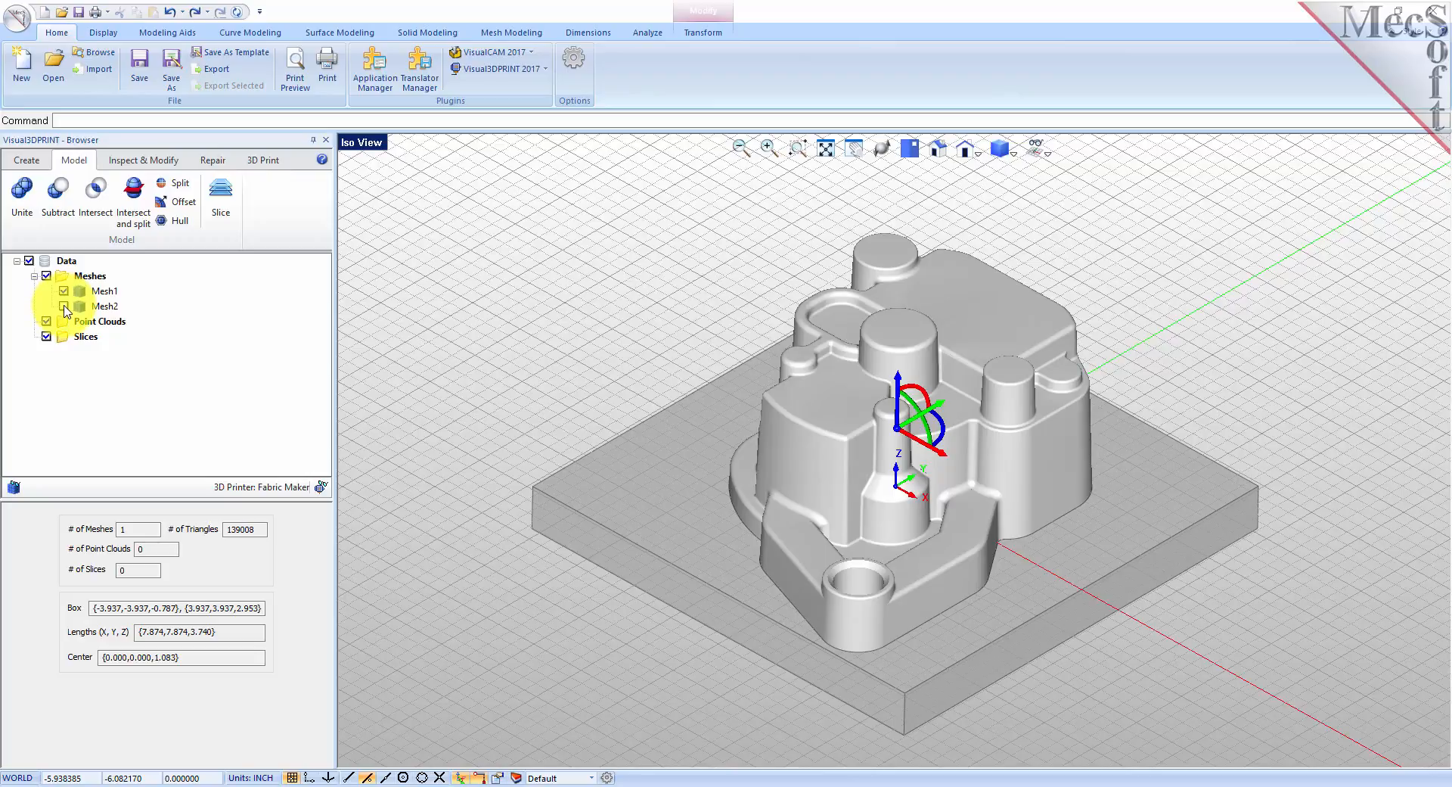
left_click(64, 307)
left_click(65, 306)
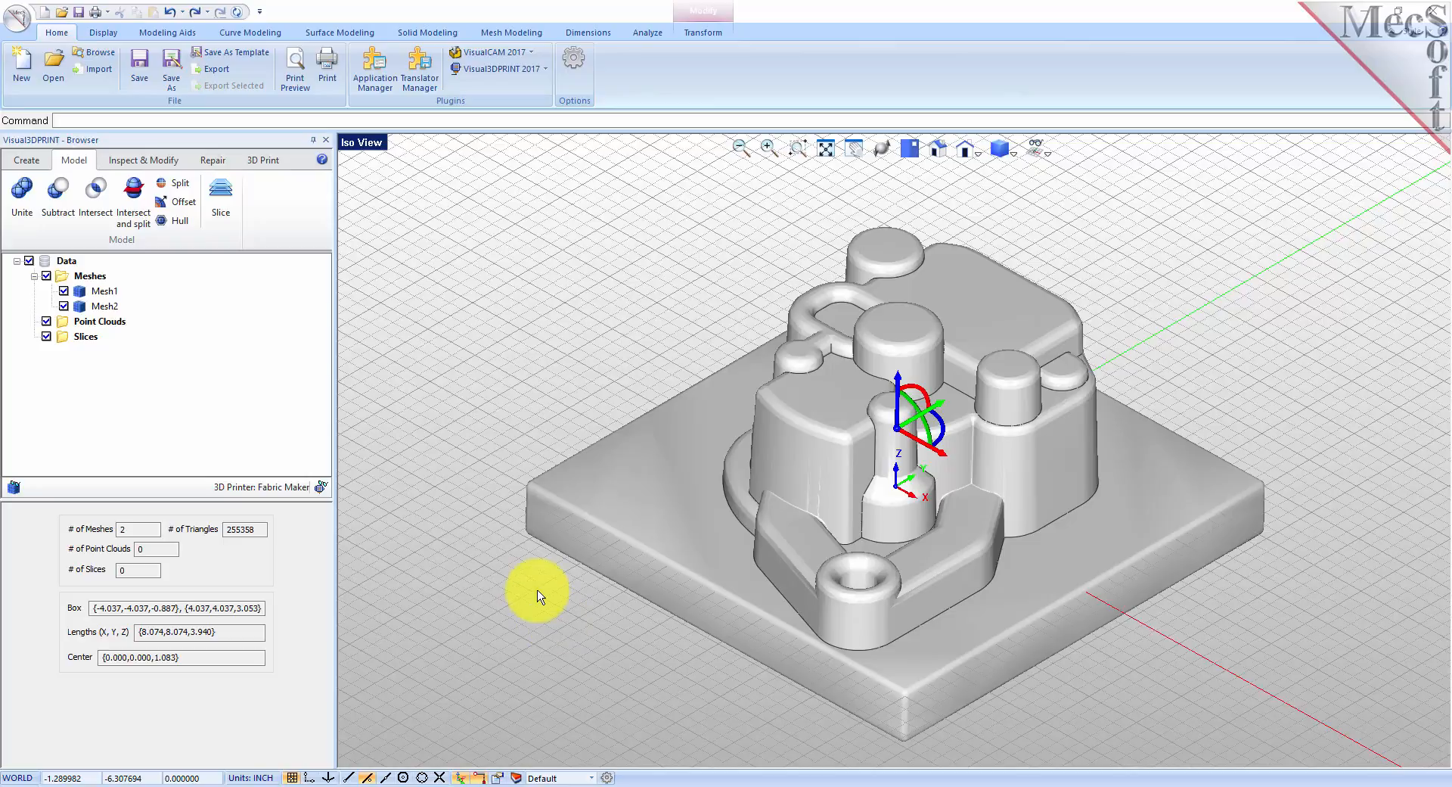
Step: Start a Split on both meshes and place the split plane just above the top face of the base plate
left_click(181, 188)
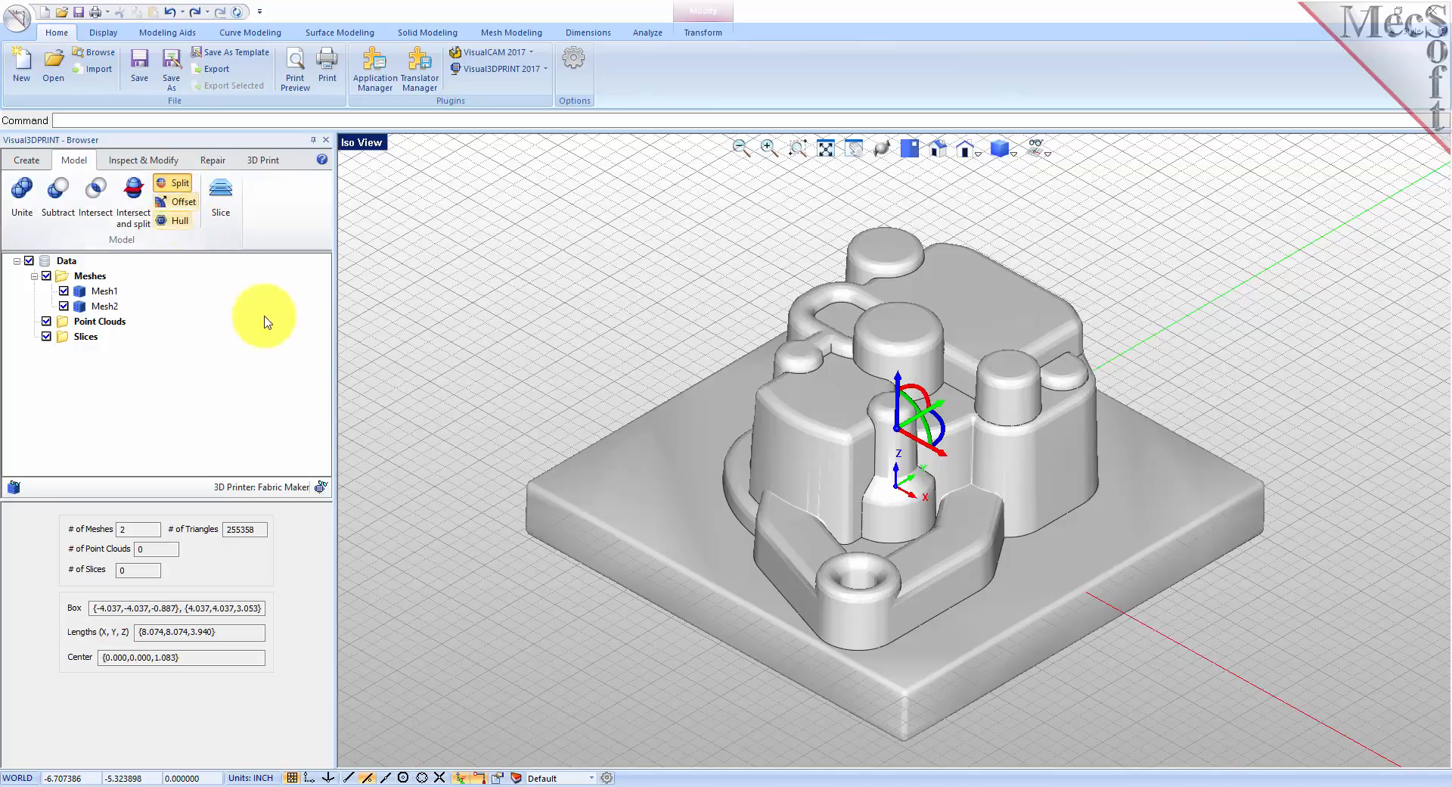
left_click_drag(454, 181, 1357, 751)
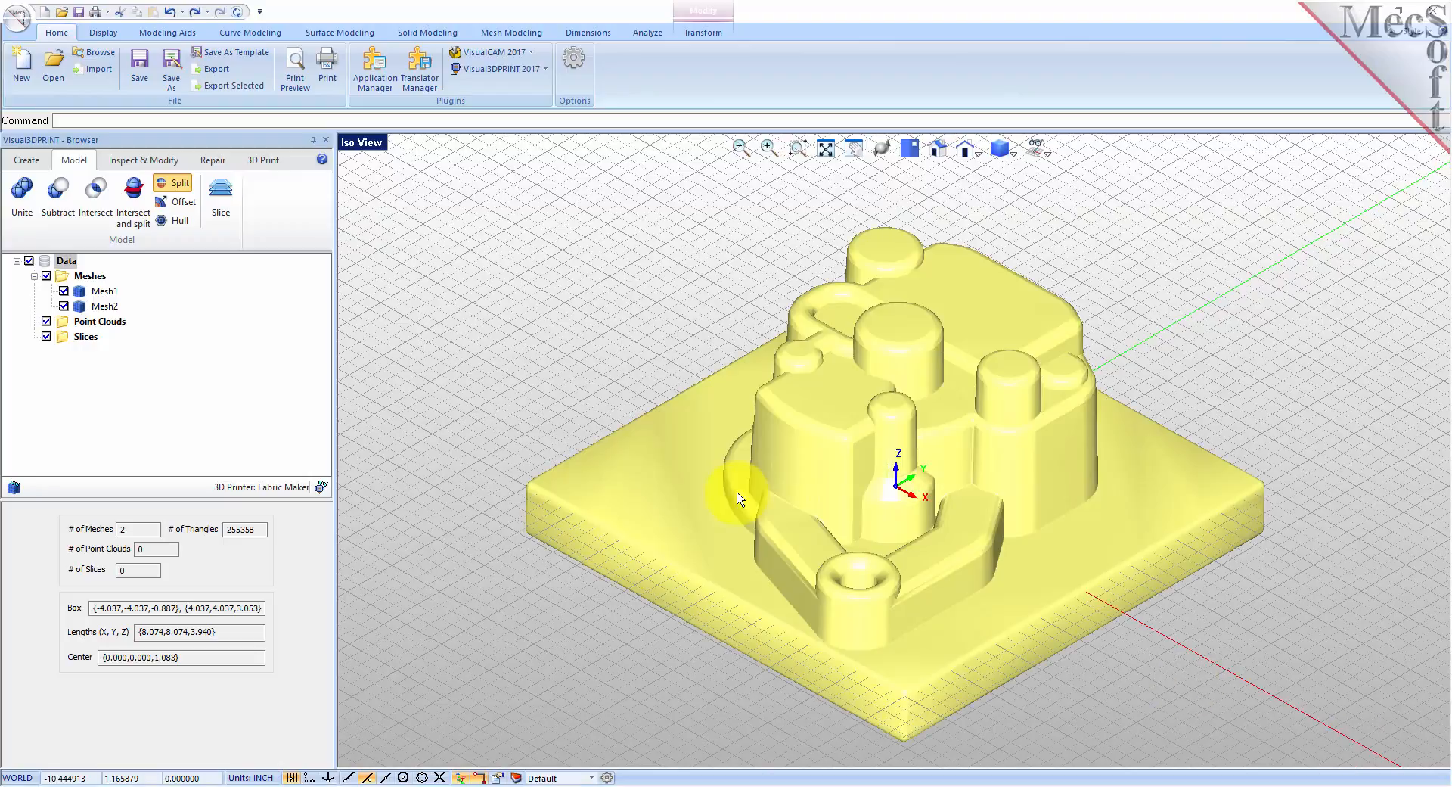
right_click(472, 309)
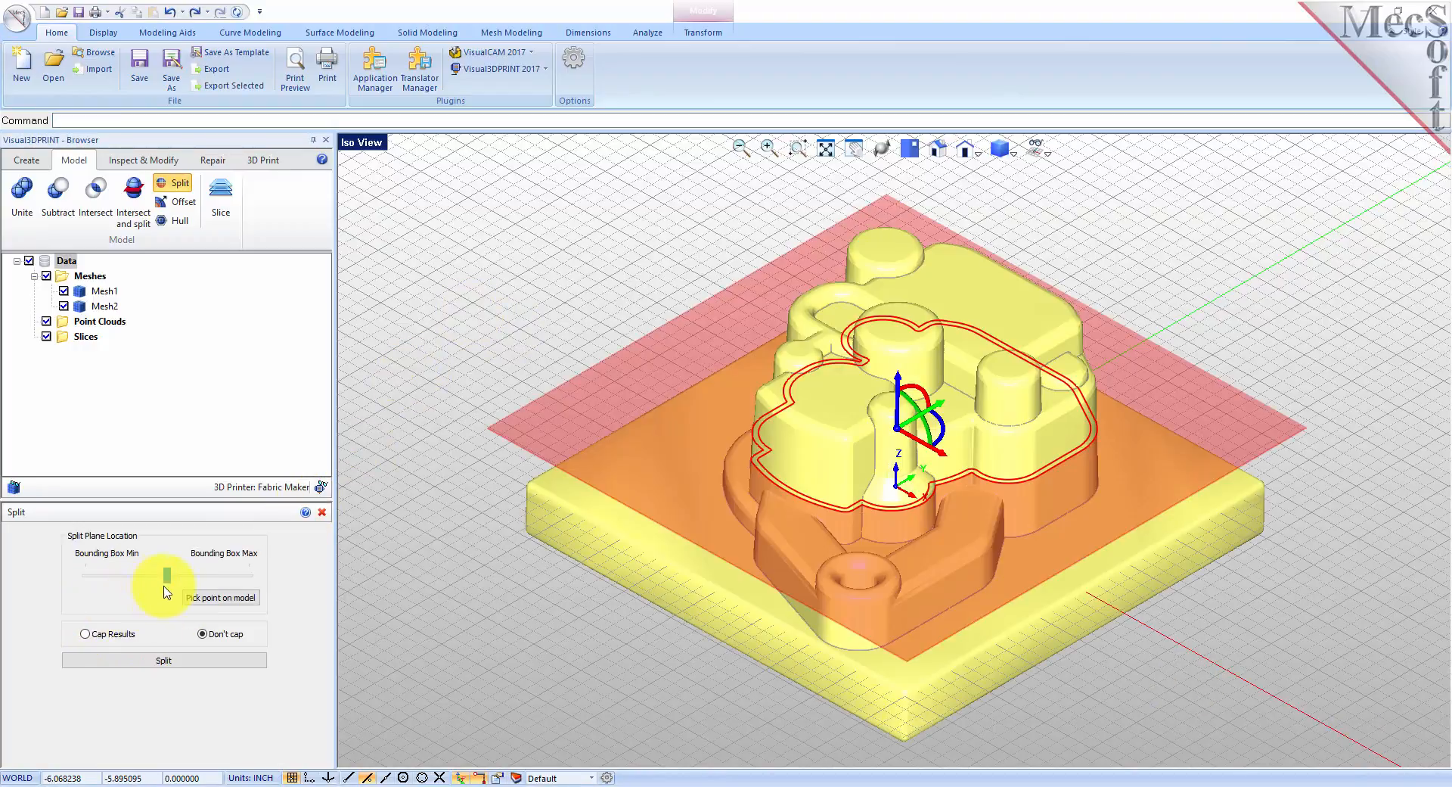
left_click_drag(167, 576, 163, 582)
left_click_drag(141, 582, 172, 581)
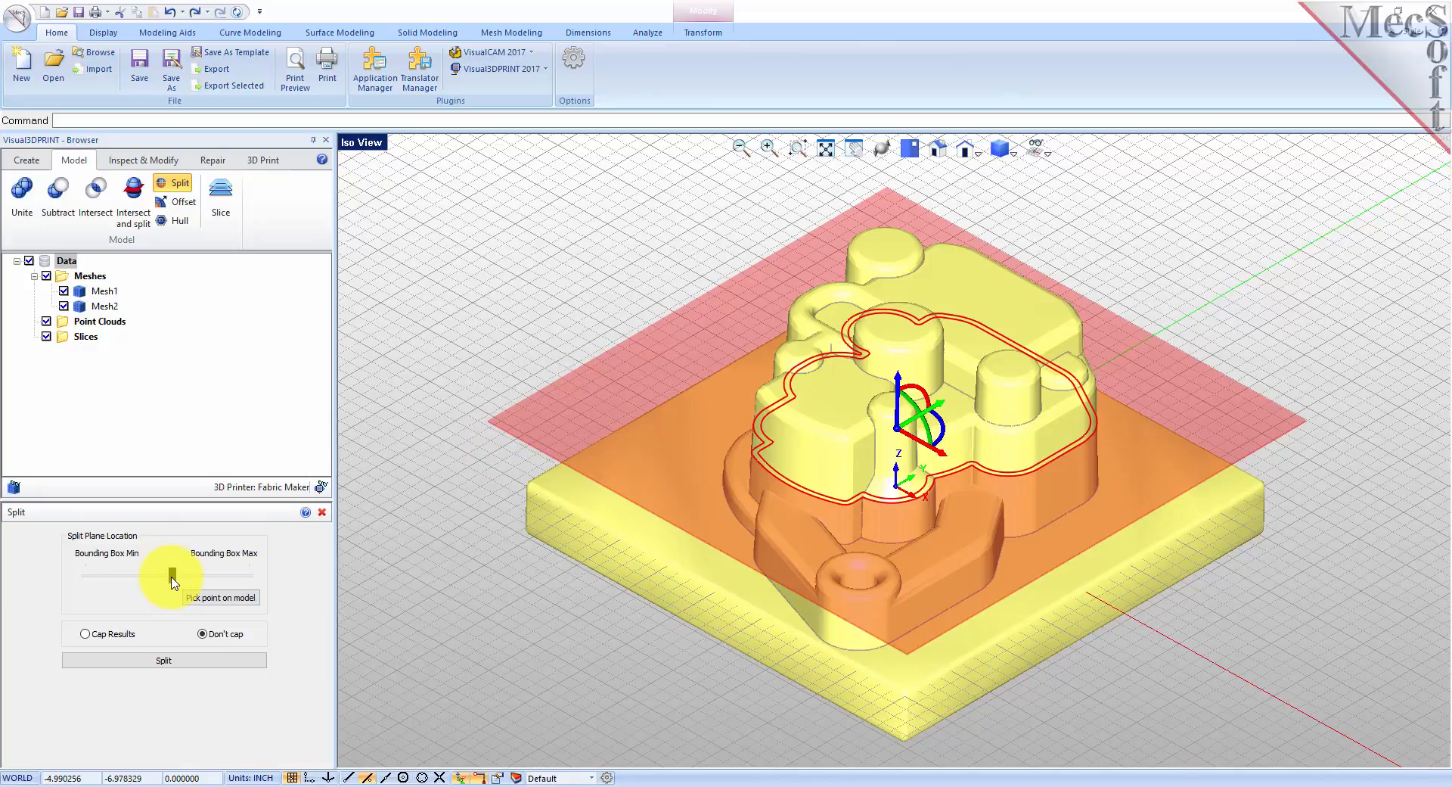
left_click_drag(173, 581, 131, 591)
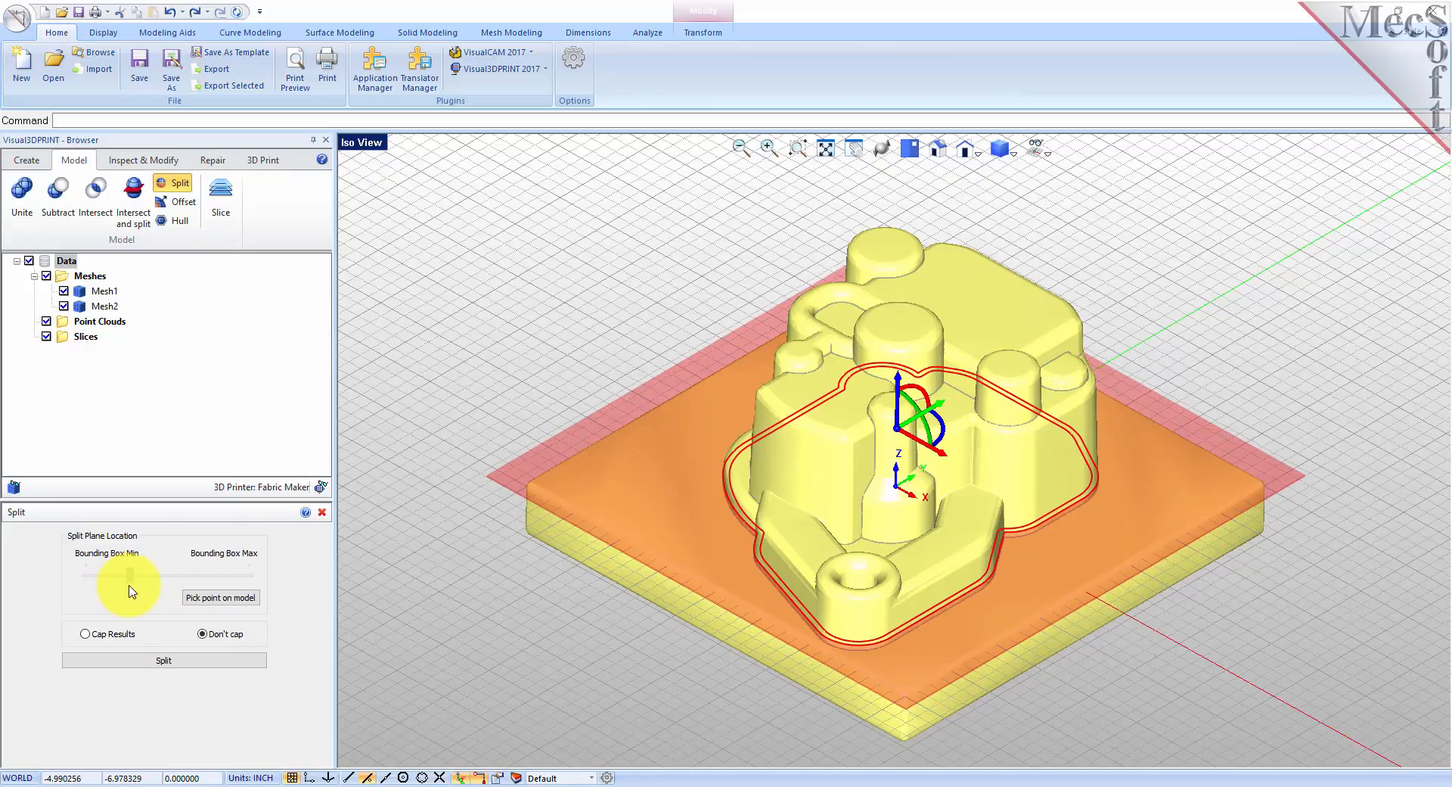
left_click_drag(131, 592, 128, 593)
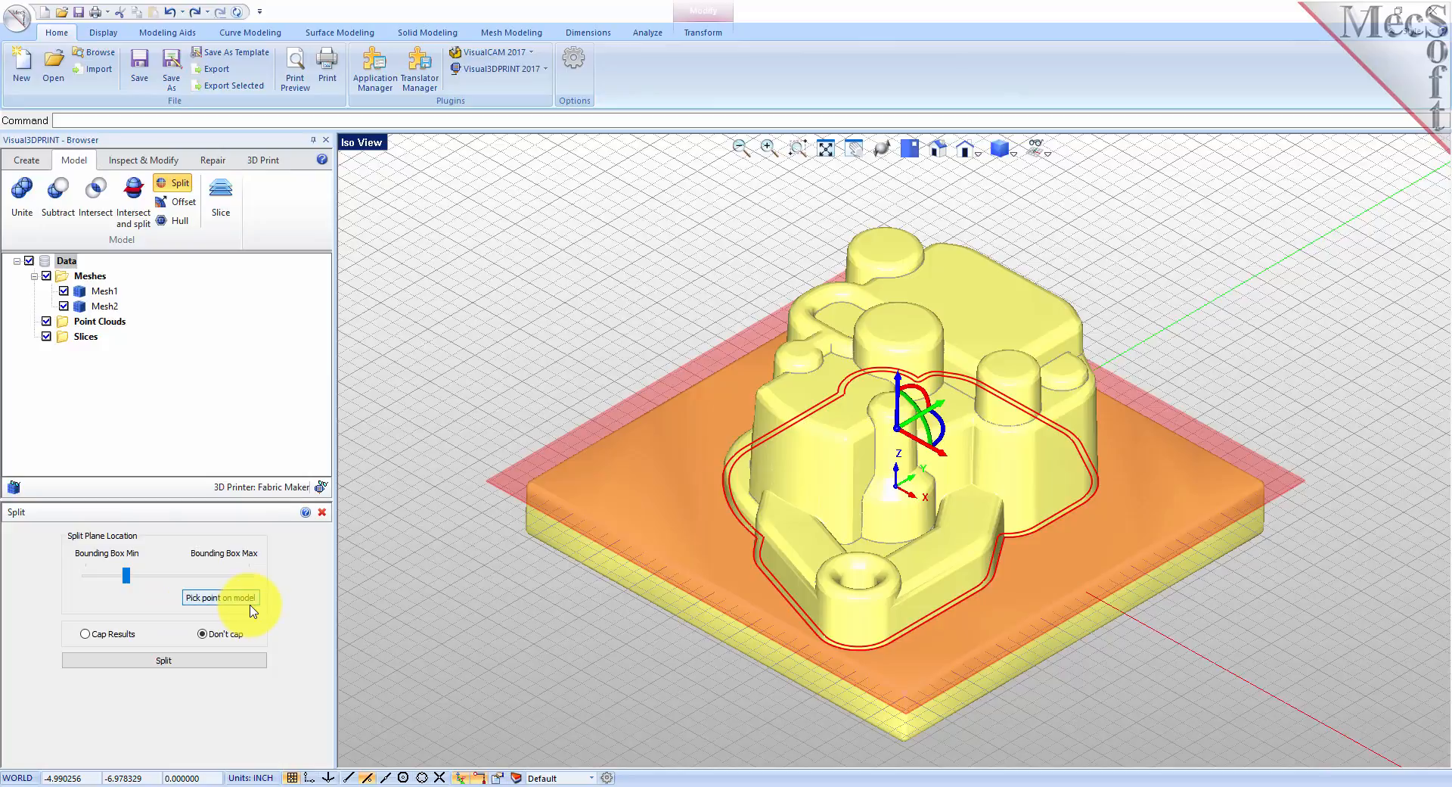
Step: Split both meshes at the plane with the Cap Results option
mouse_move(558, 638)
right_mouse_down()
mouse_move(606, 603)
mouse_move(646, 669)
mouse_move(580, 632)
right_mouse_up()
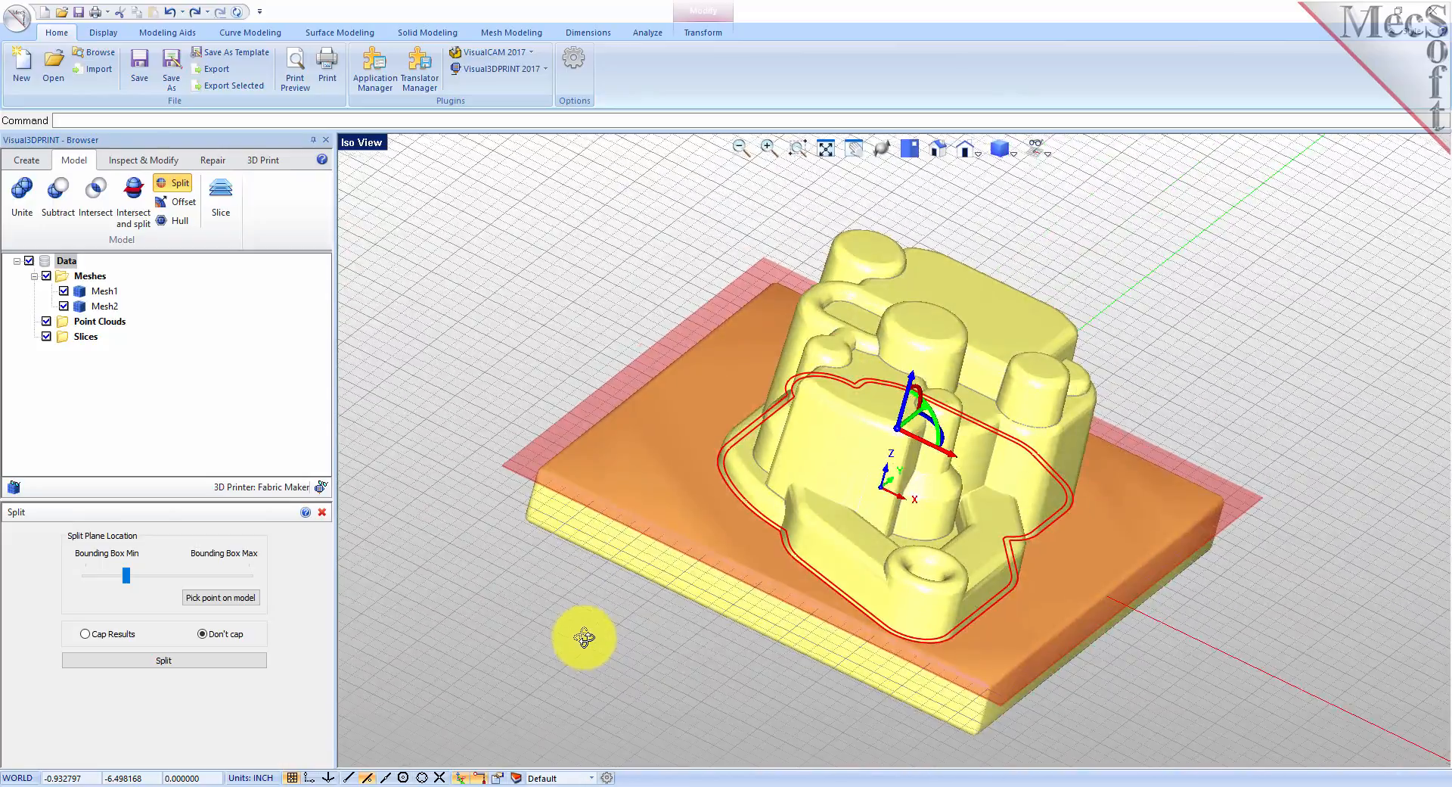
mouse_move(1031, 686)
right_mouse_down()
mouse_move(1036, 660)
mouse_move(1024, 690)
right_mouse_up()
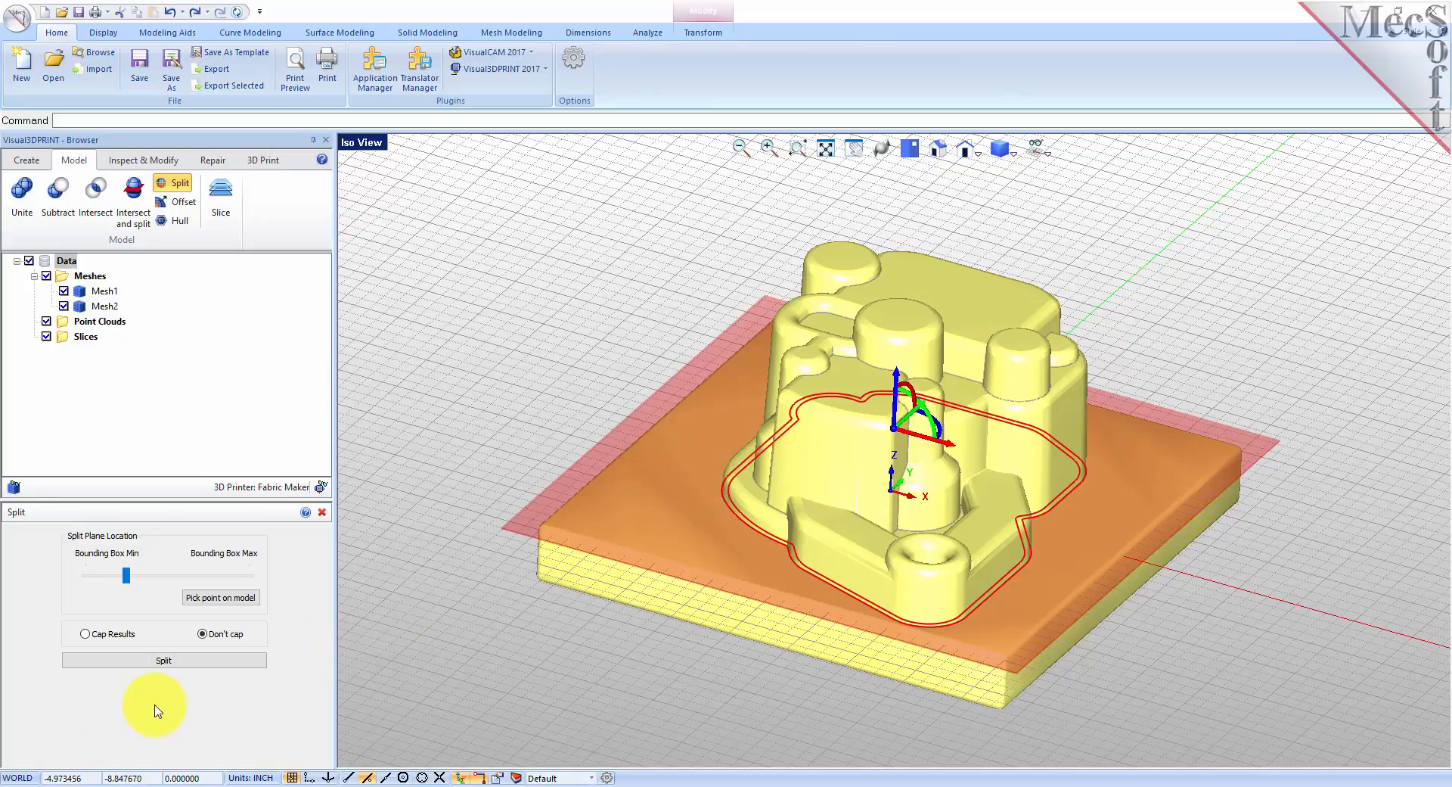
left_click(88, 636)
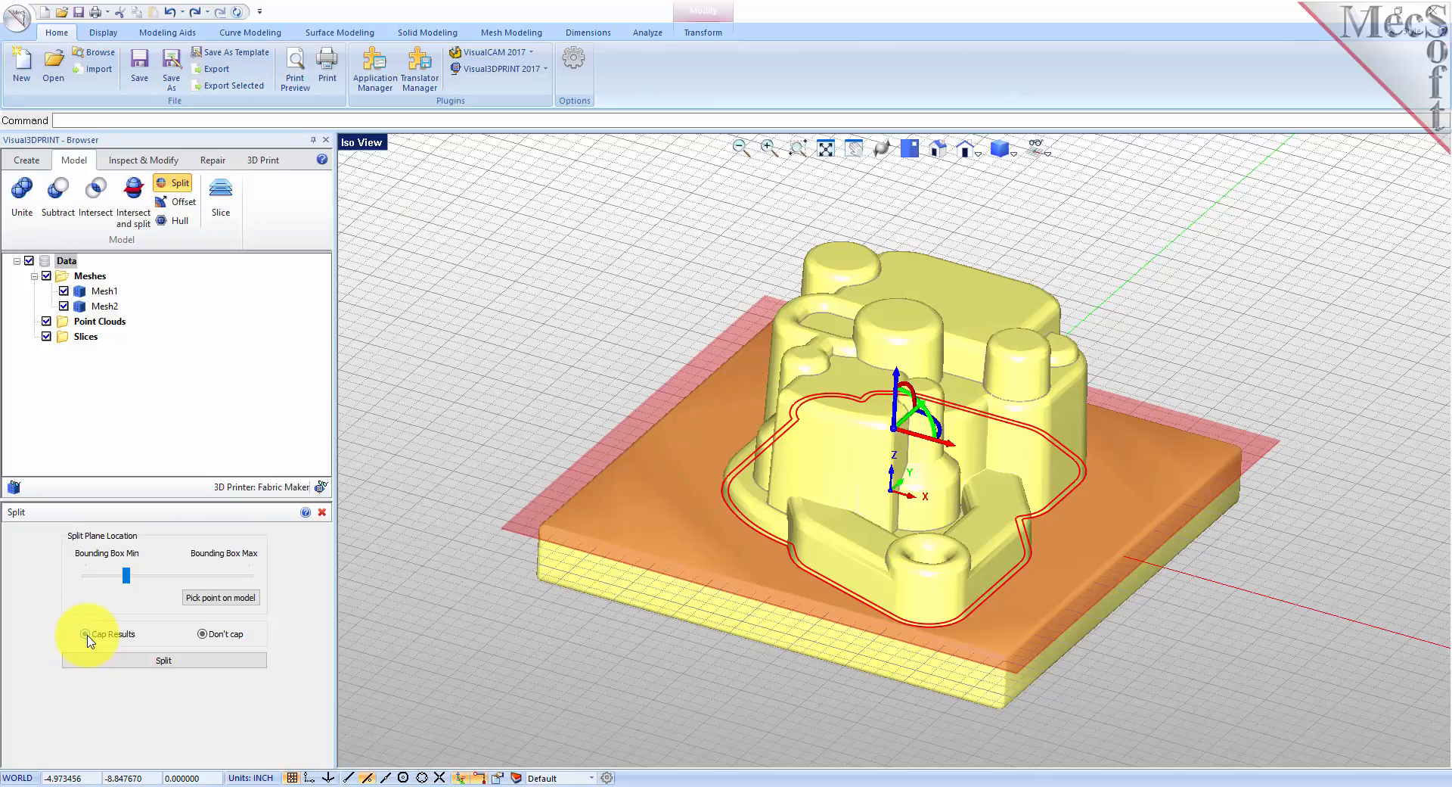
left_click(177, 665)
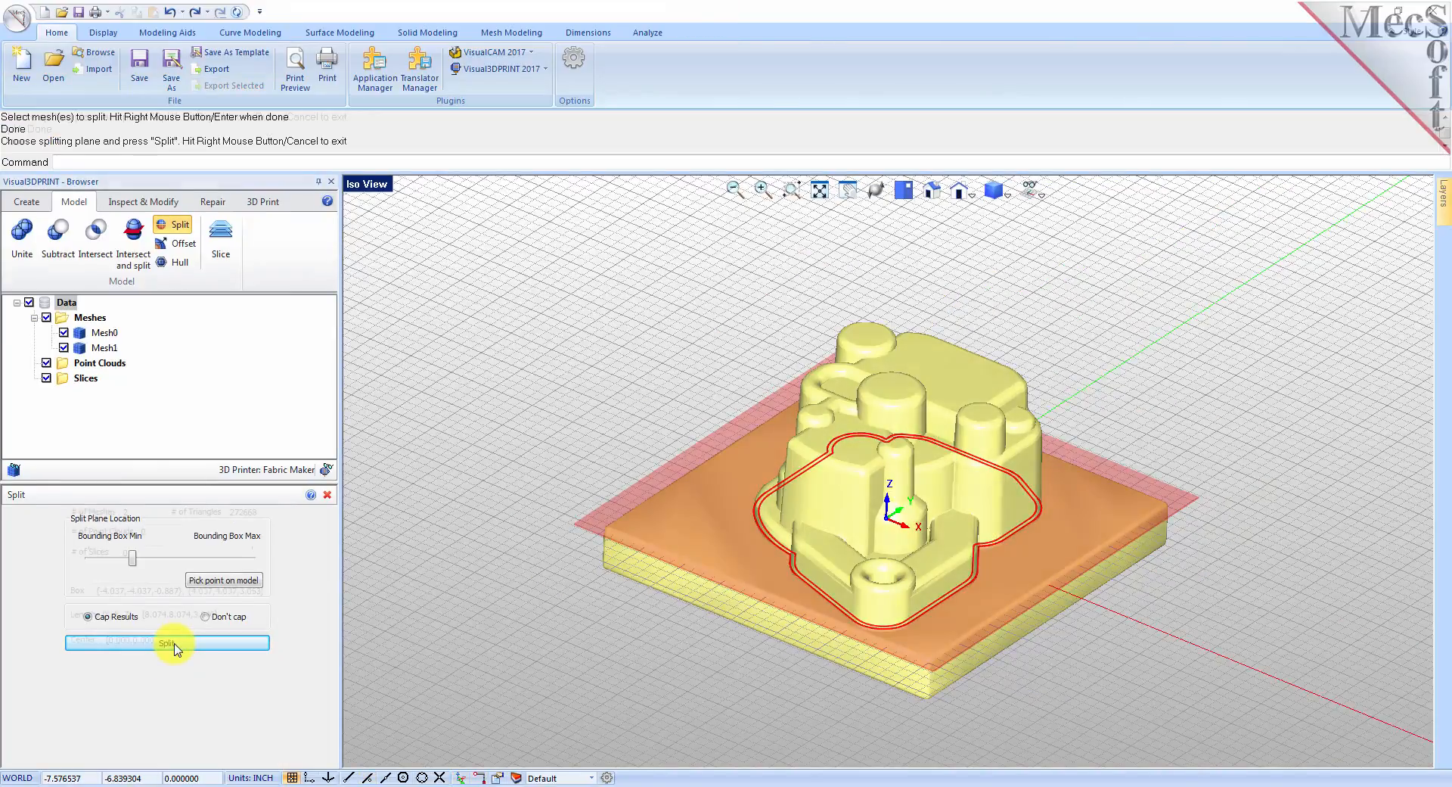
left_click(174, 643)
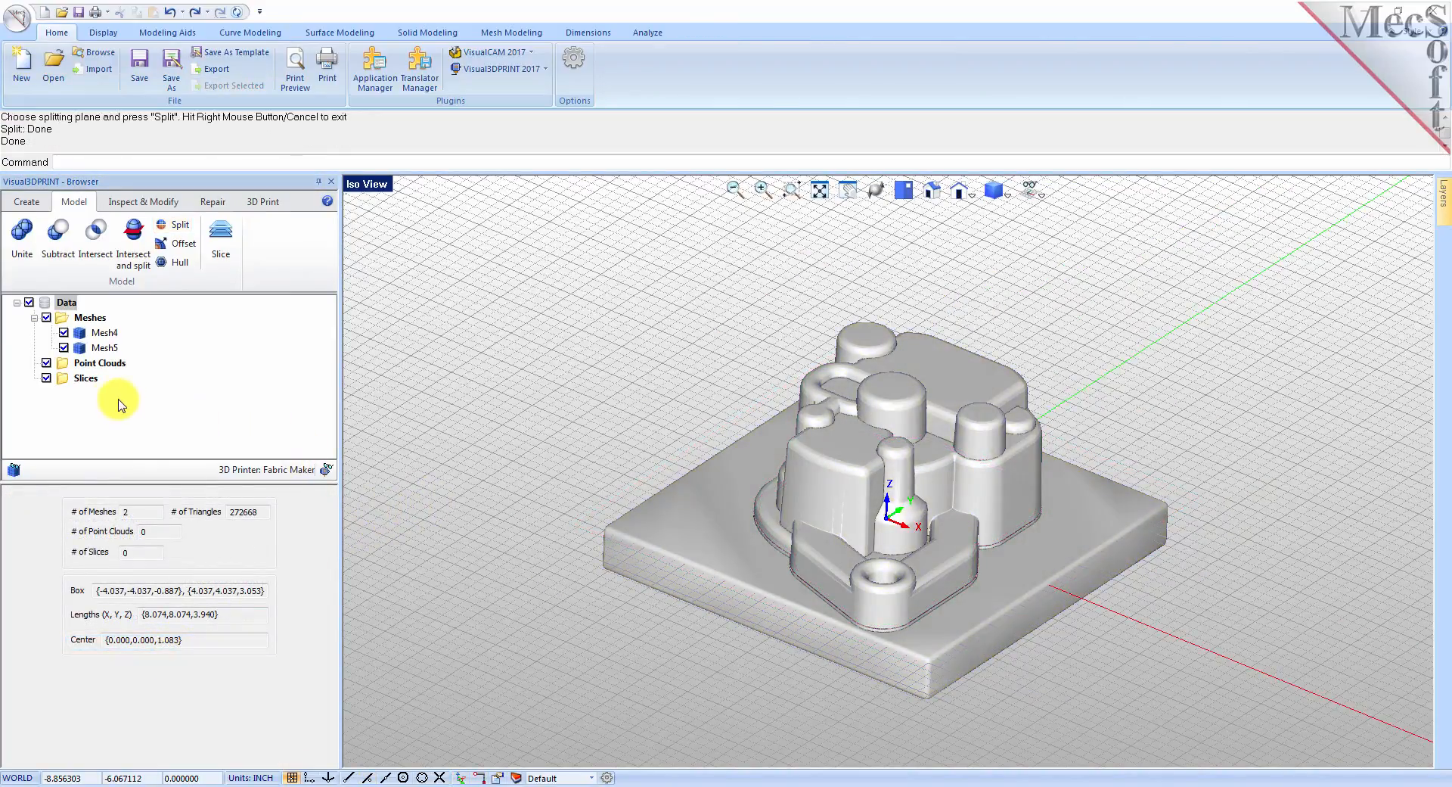
Step: Hide the base plate mesh produced by the split and inspect the hollow upper shell from below
left_click(101, 334)
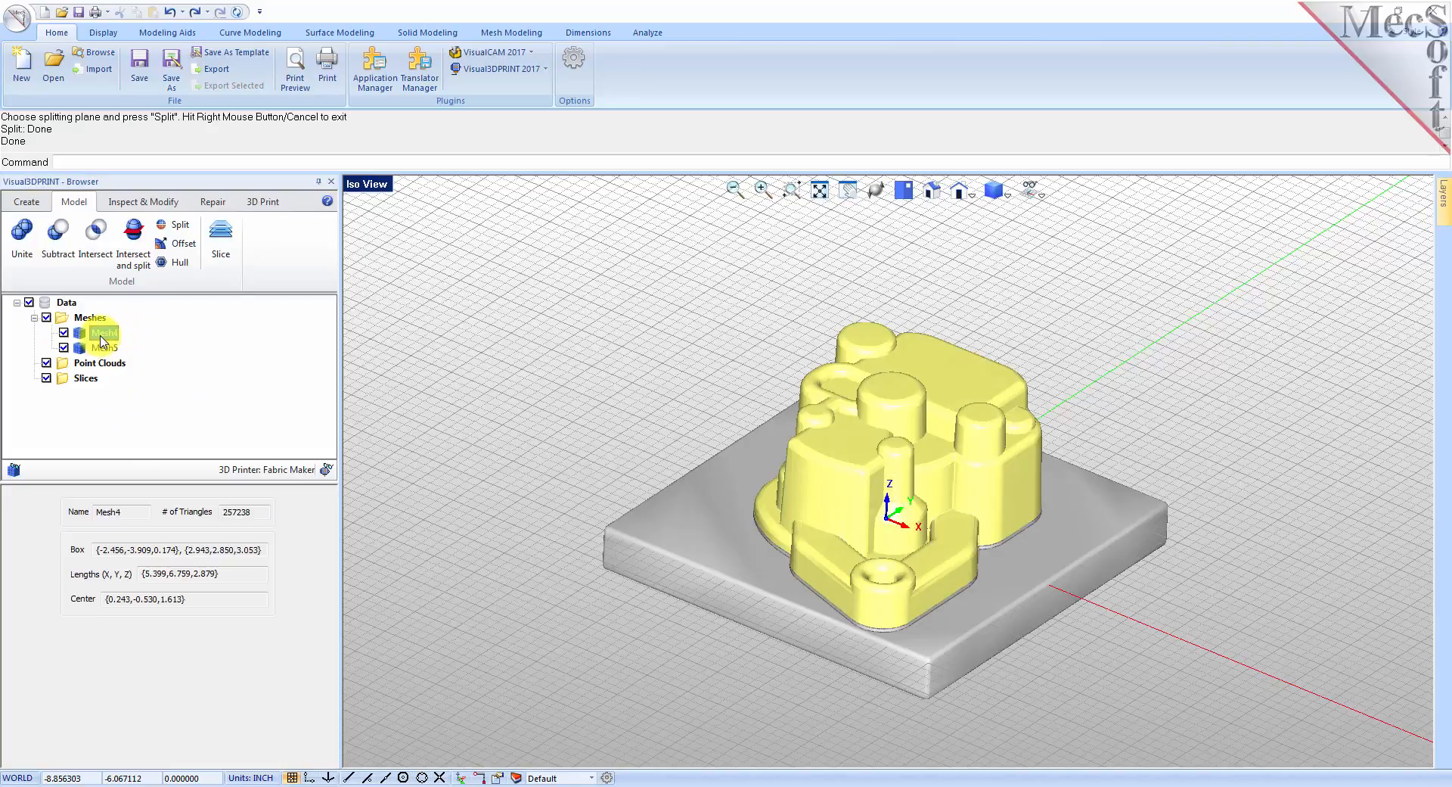
left_click(106, 348)
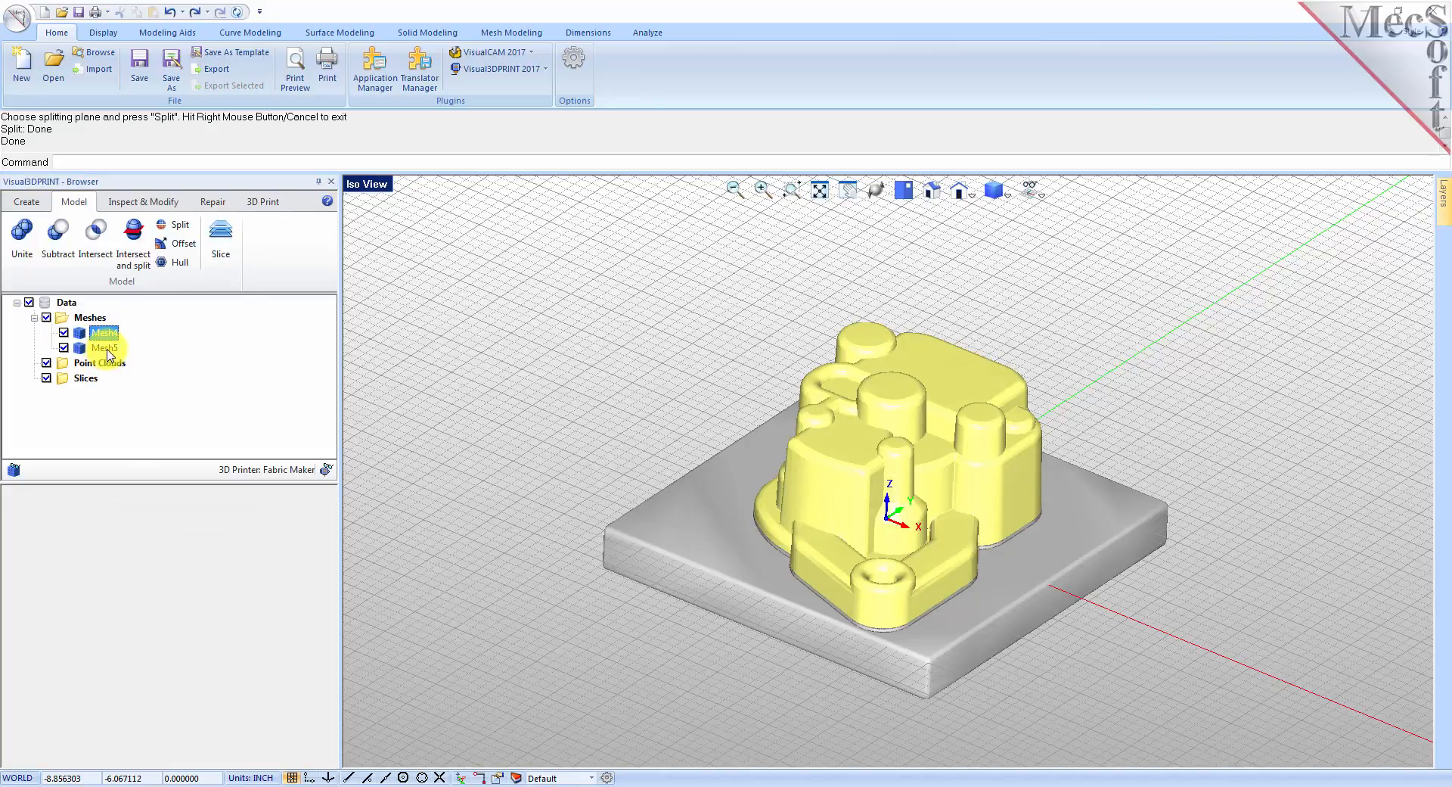
left_click(64, 349)
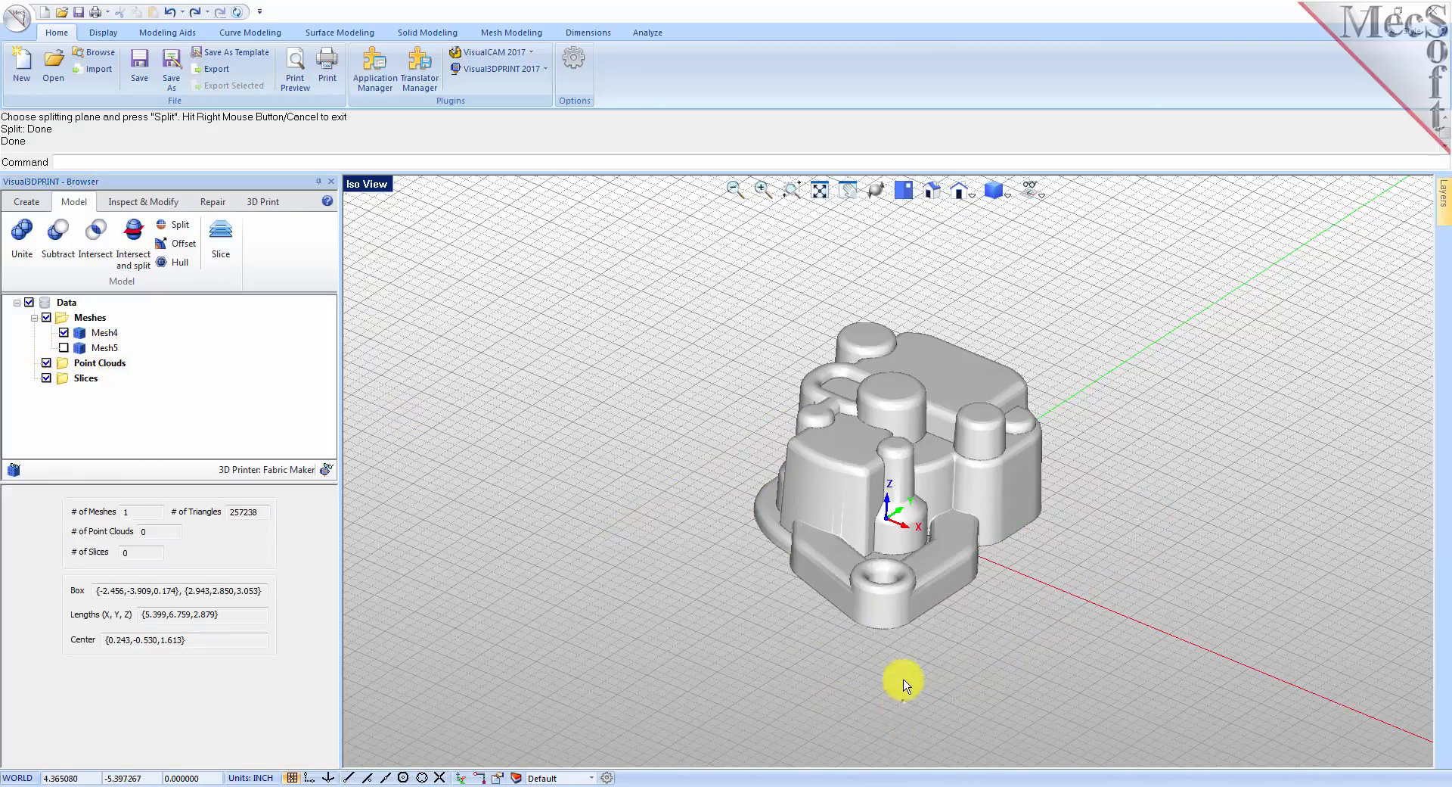
mouse_move(906, 610)
middle_mouse_down()
mouse_move(882, 519)
mouse_move(917, 584)
middle_mouse_up()
scroll(917, 585, "up", 3)
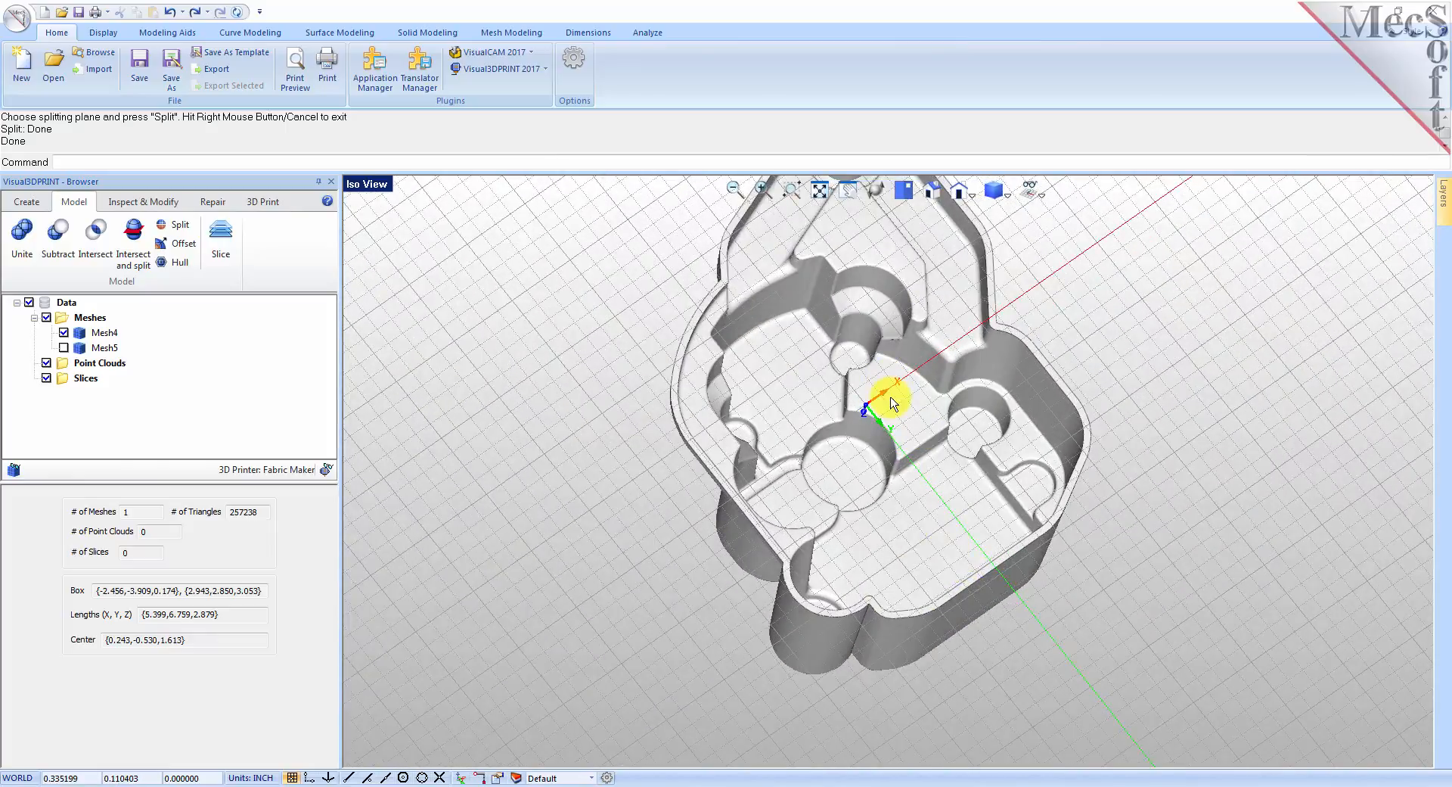
middle_click_drag(1010, 517, 950, 509)
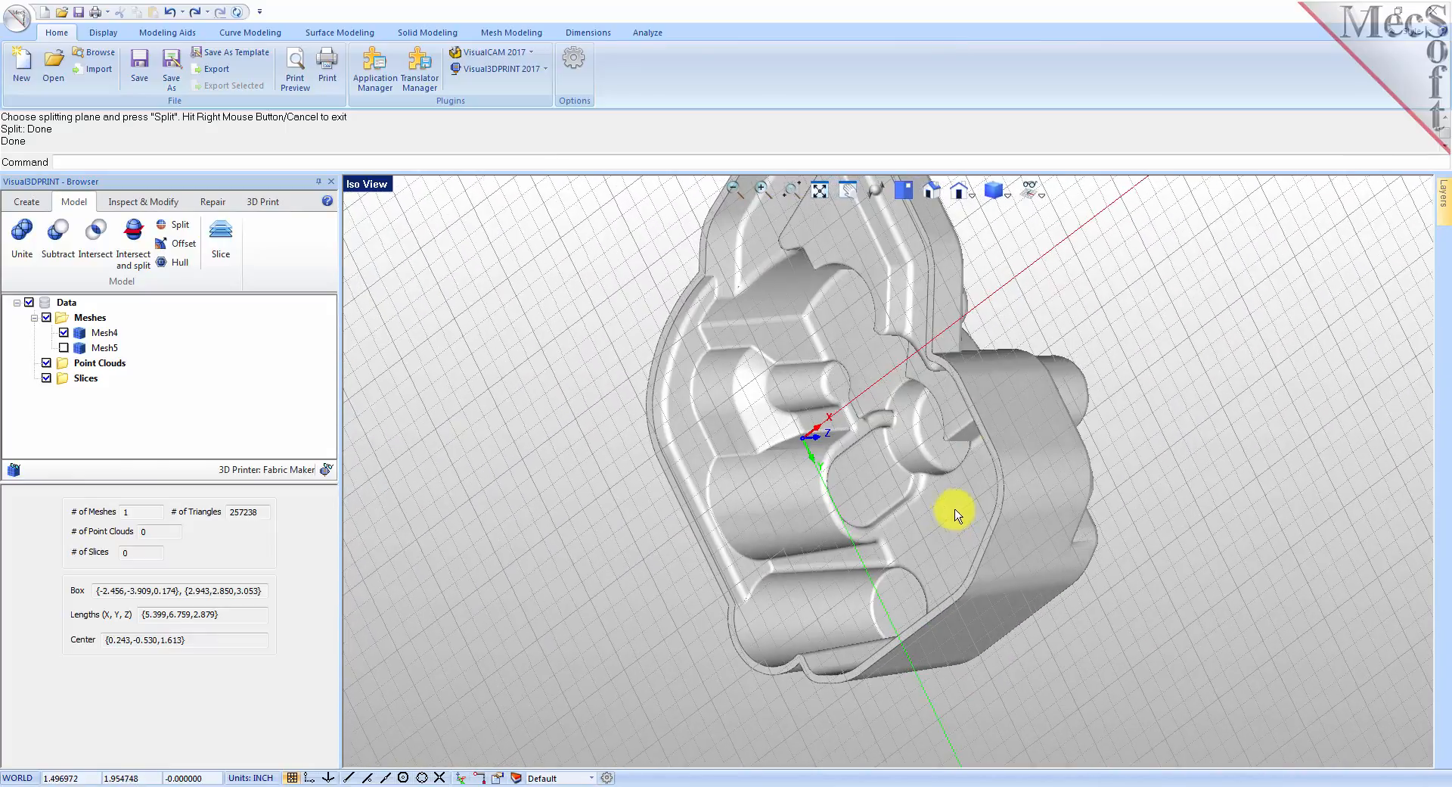
middle_click_drag(836, 640, 958, 578)
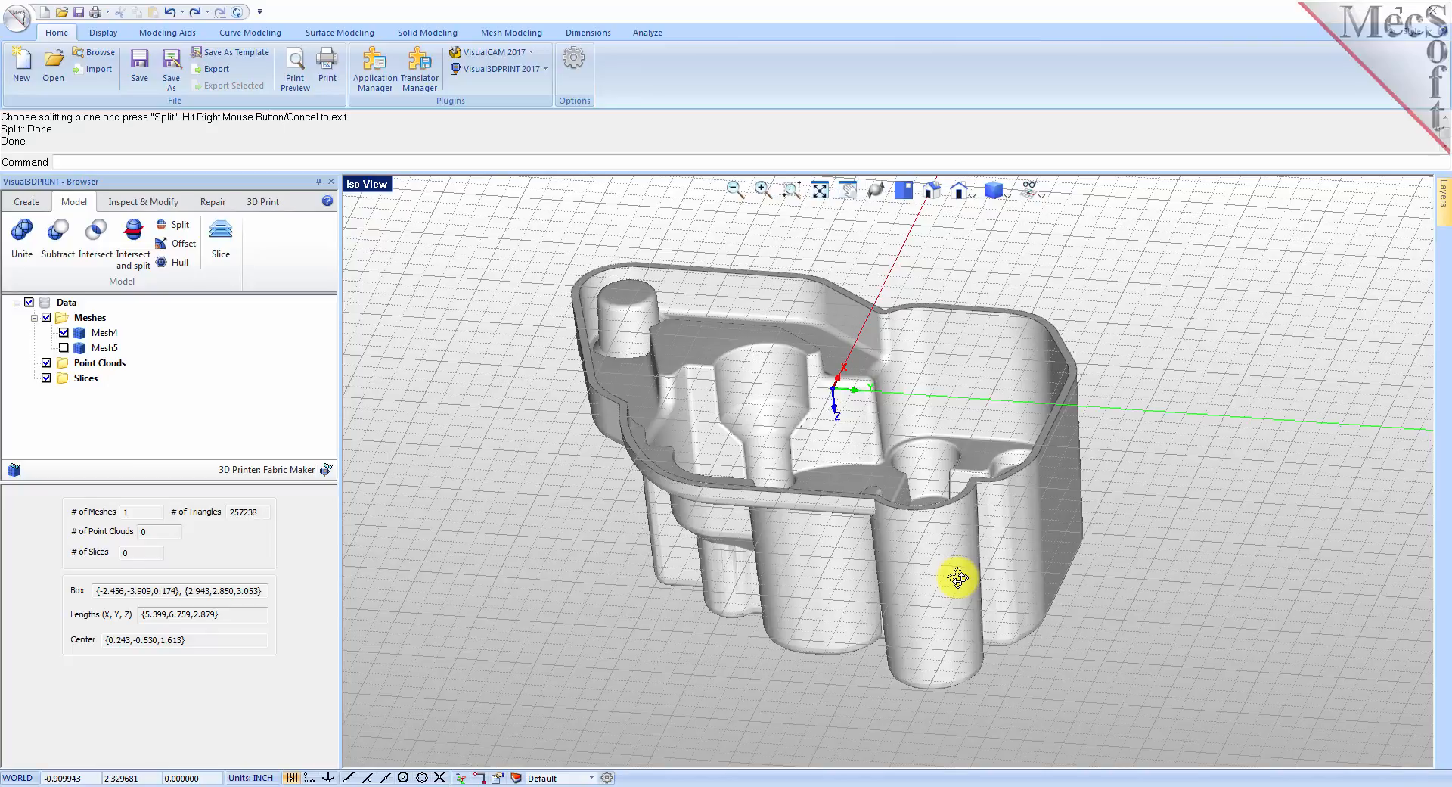
Step: Run the Diagnose checks on the hollow upper shell mesh and examine its open edges result
left_click(214, 203)
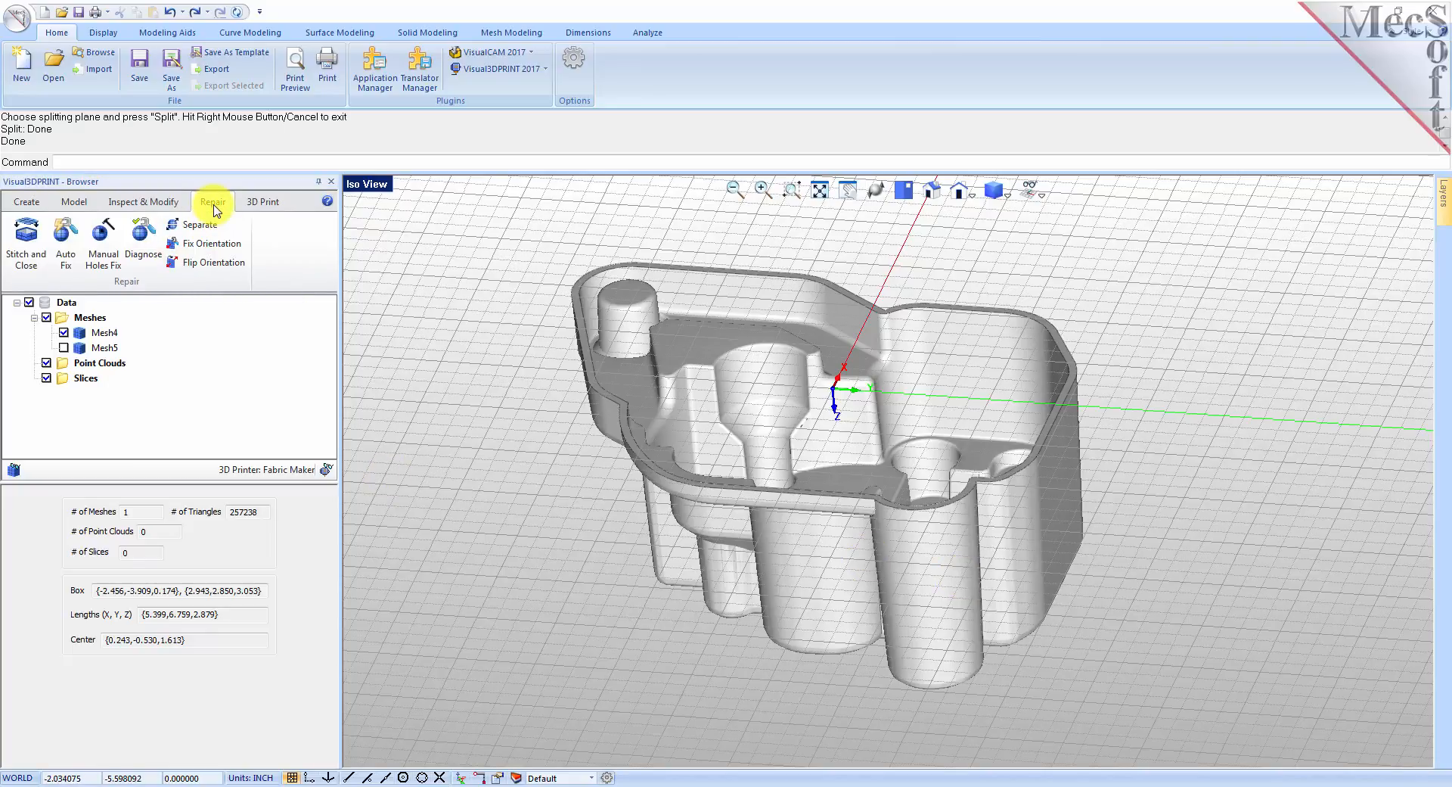
left_click(140, 240)
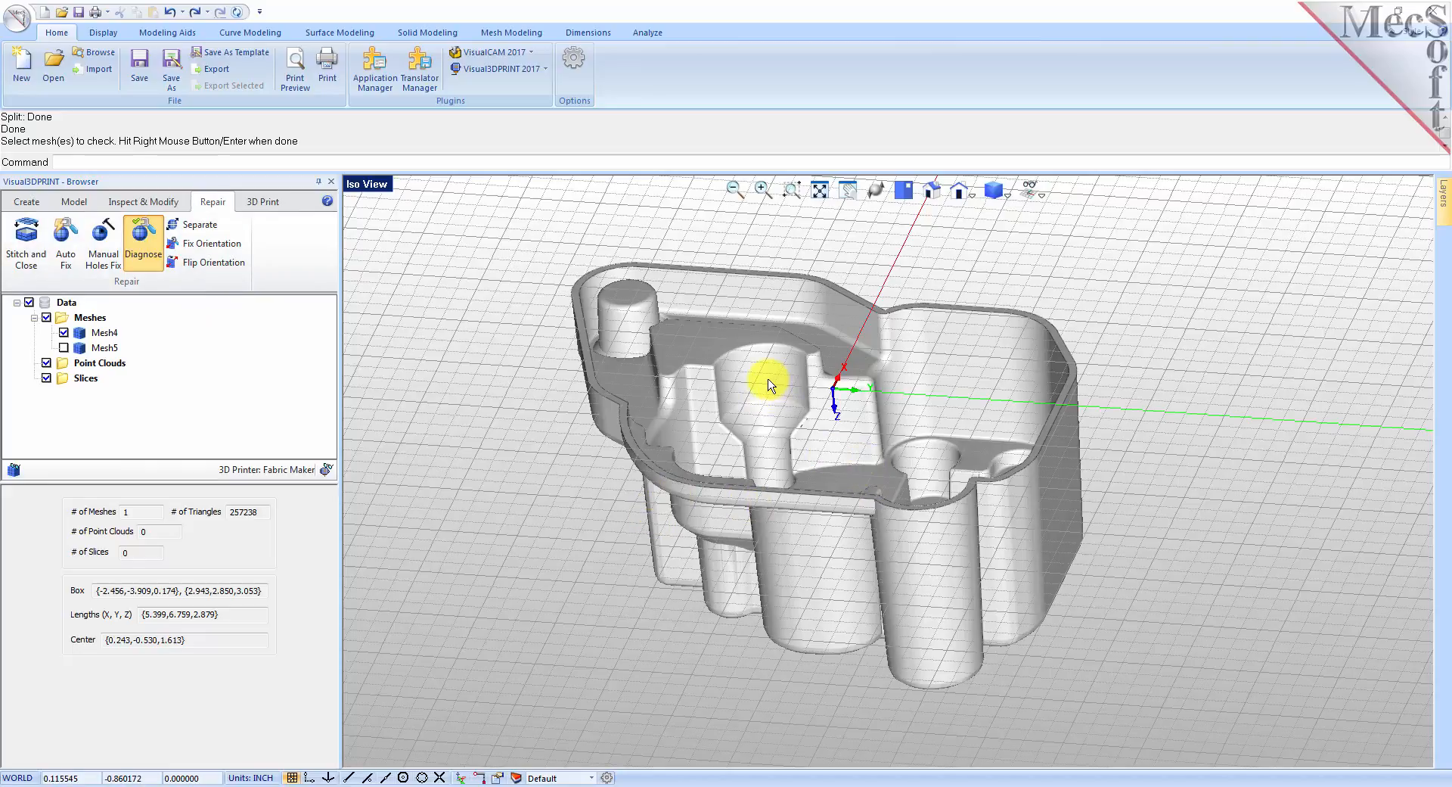
left_click(768, 384)
right_click(493, 481)
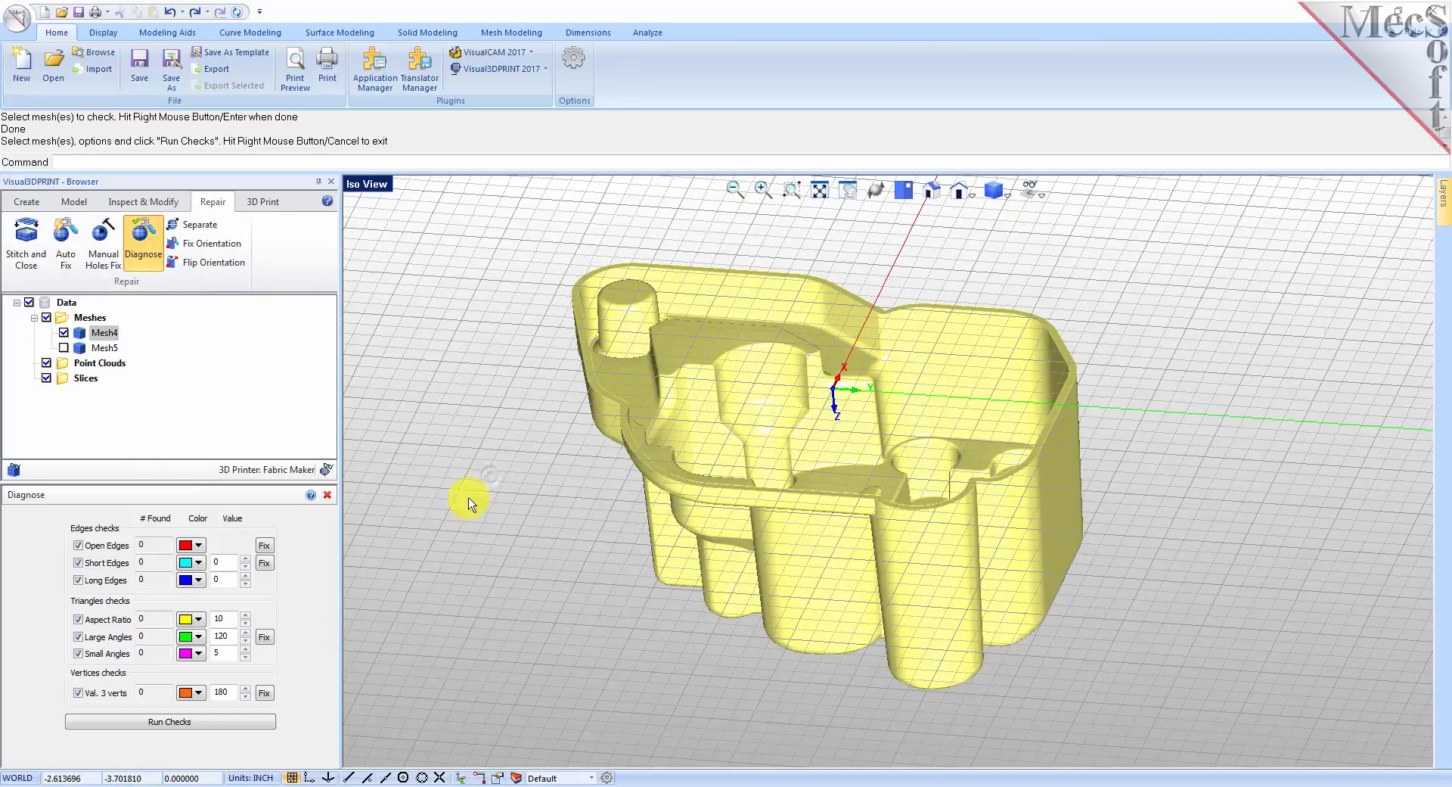
left_click(233, 723)
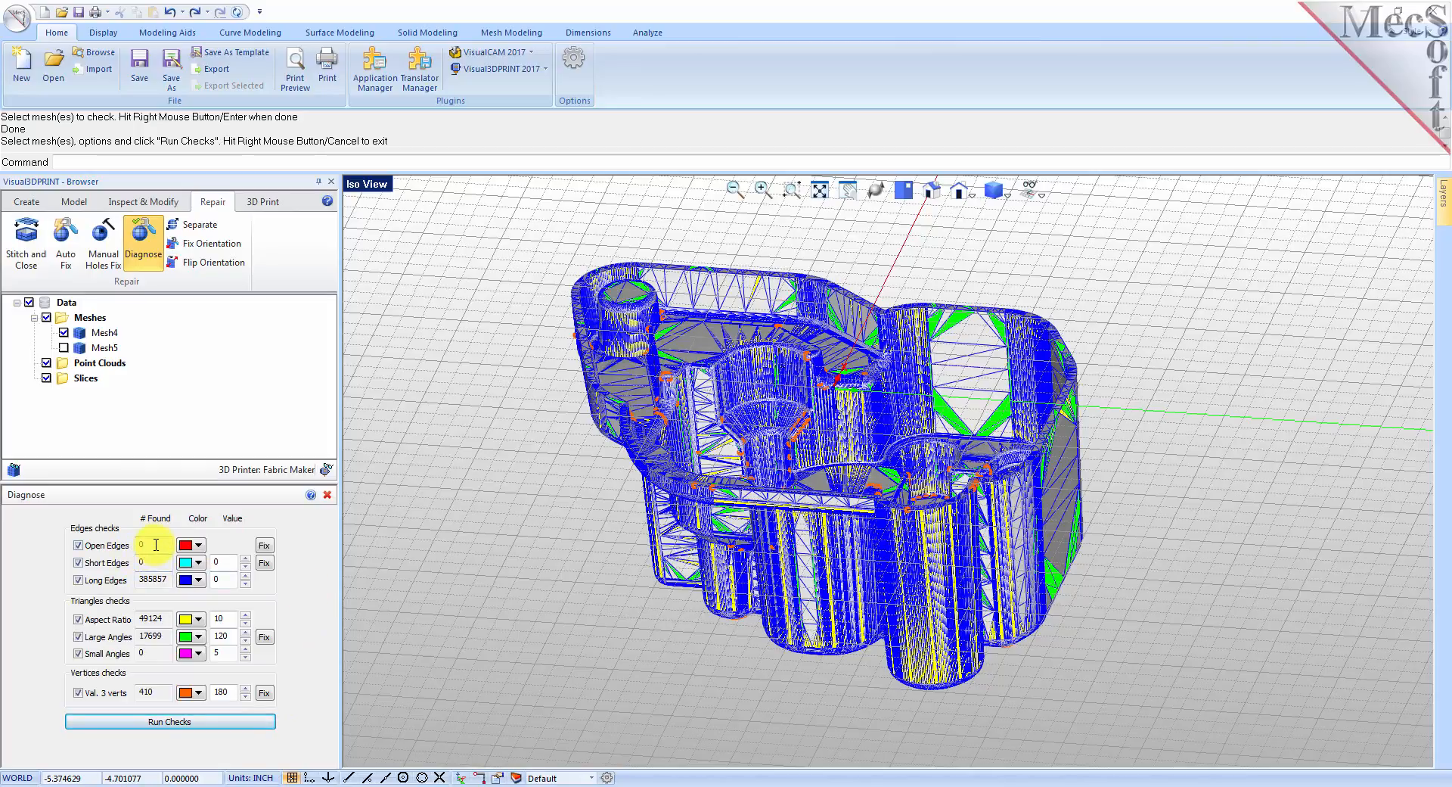
left_click(326, 494)
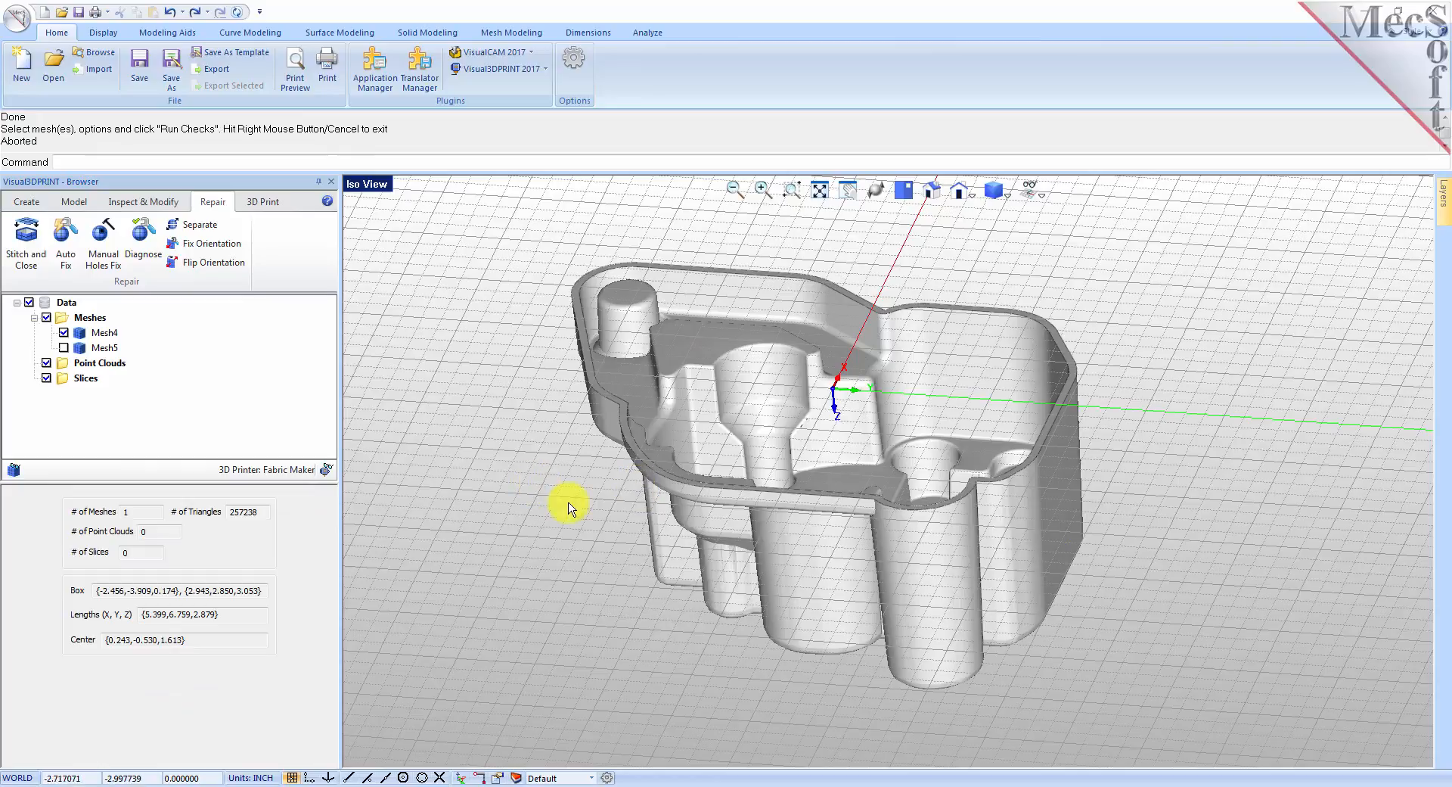